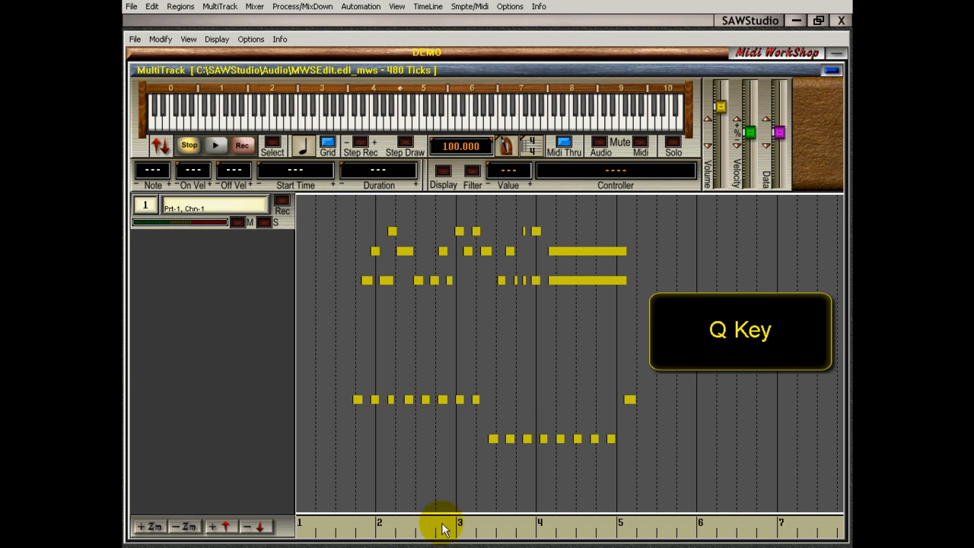
Step: Try quantizing all notes from measure 1 to past measure 5 to the quarter-note grid, and undo it
drag(346, 526, 666, 522)
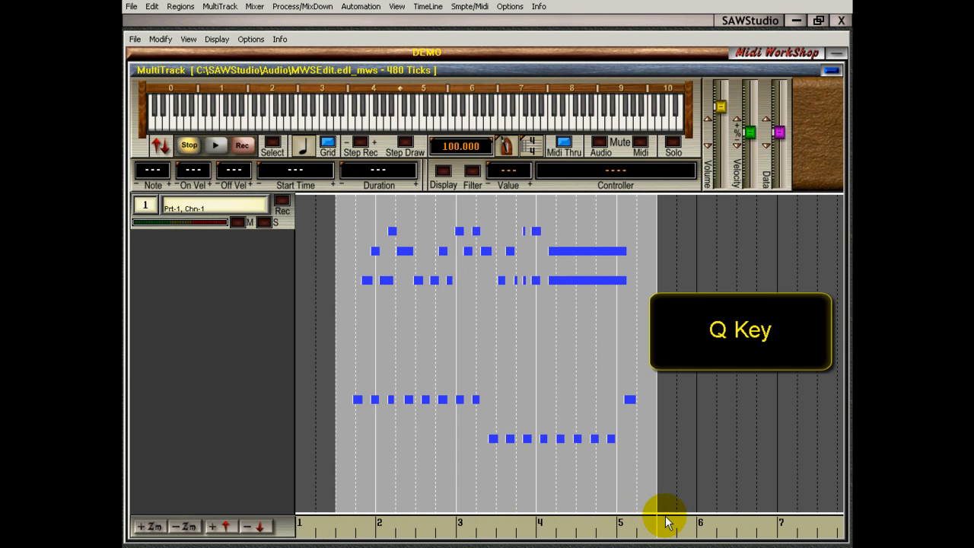
key(q)
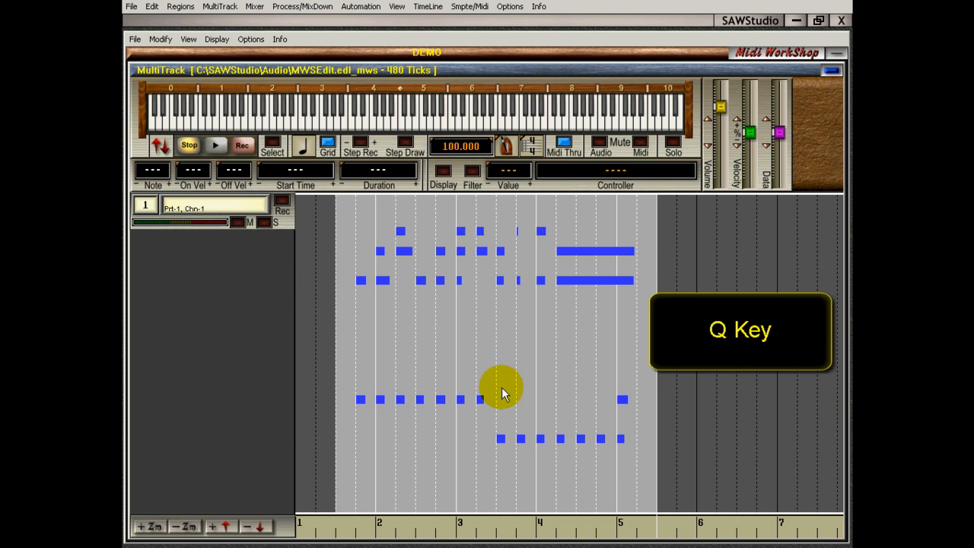
click(299, 150)
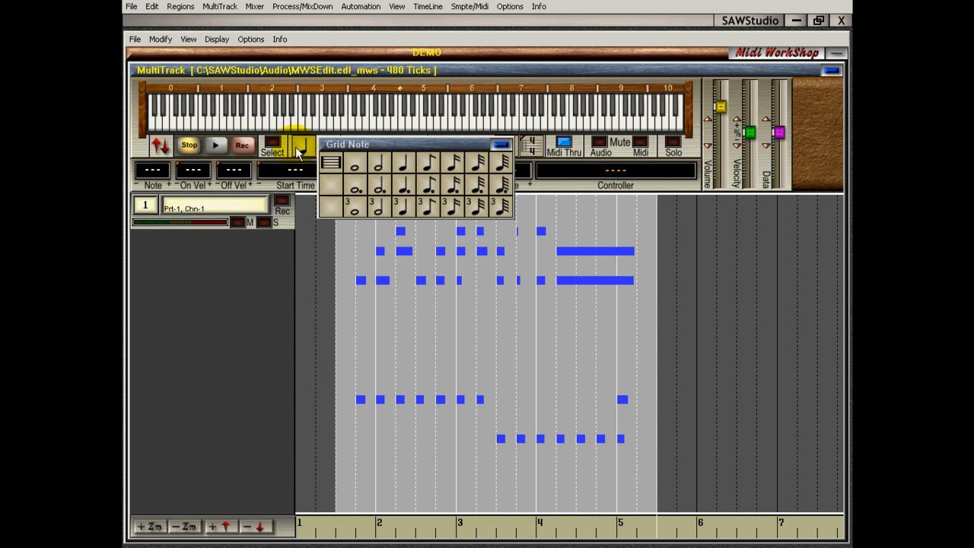
click(299, 150)
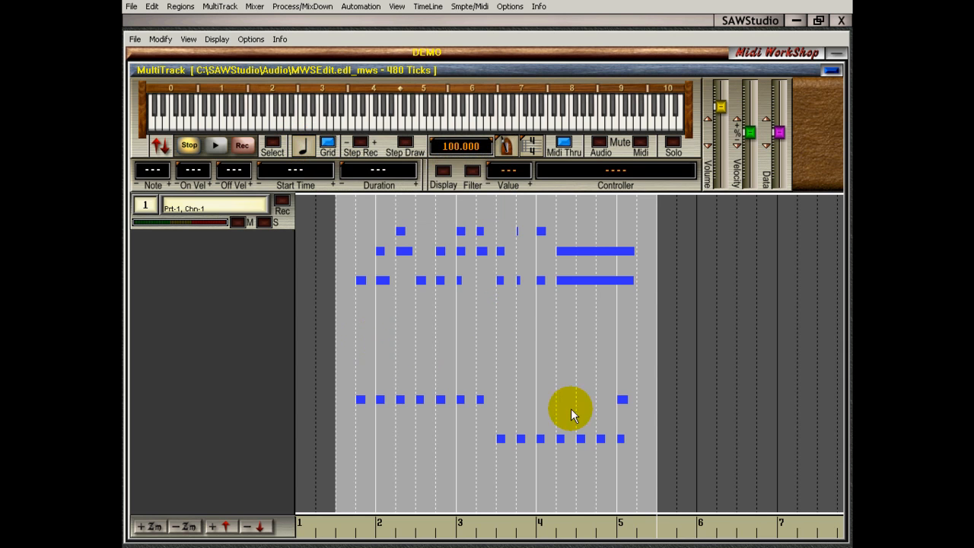
click(354, 448)
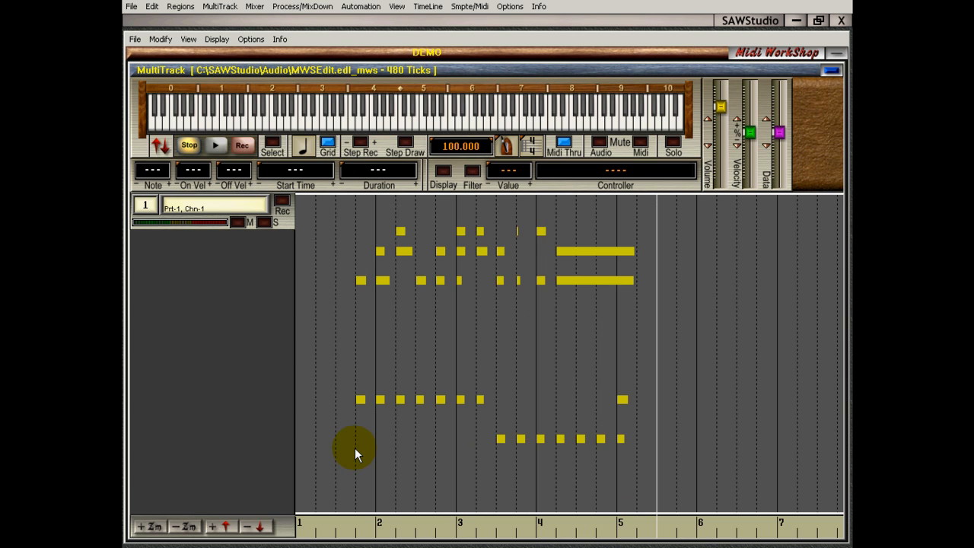
key(ctrl+z)
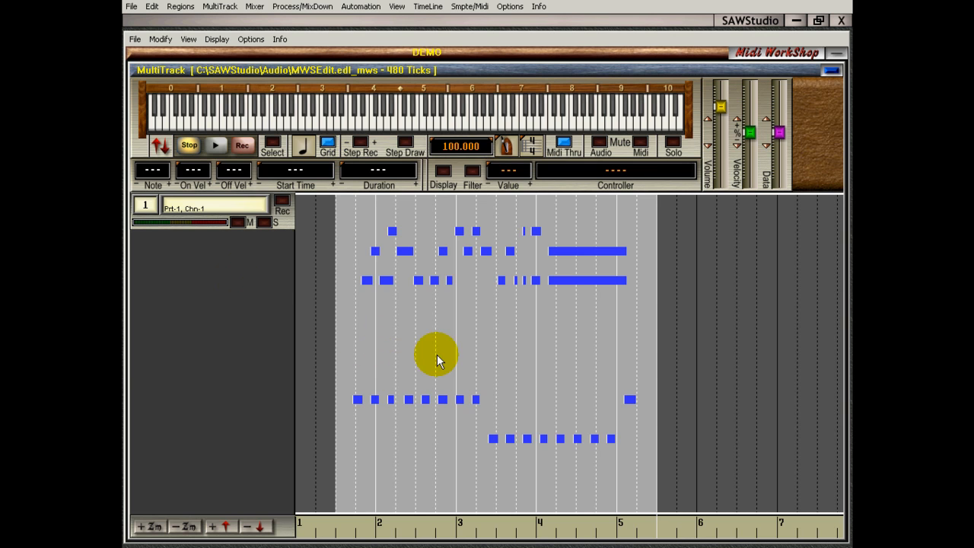
Step: Look over the available grid note values without changing the quarter note, and clear the time selection
click(308, 147)
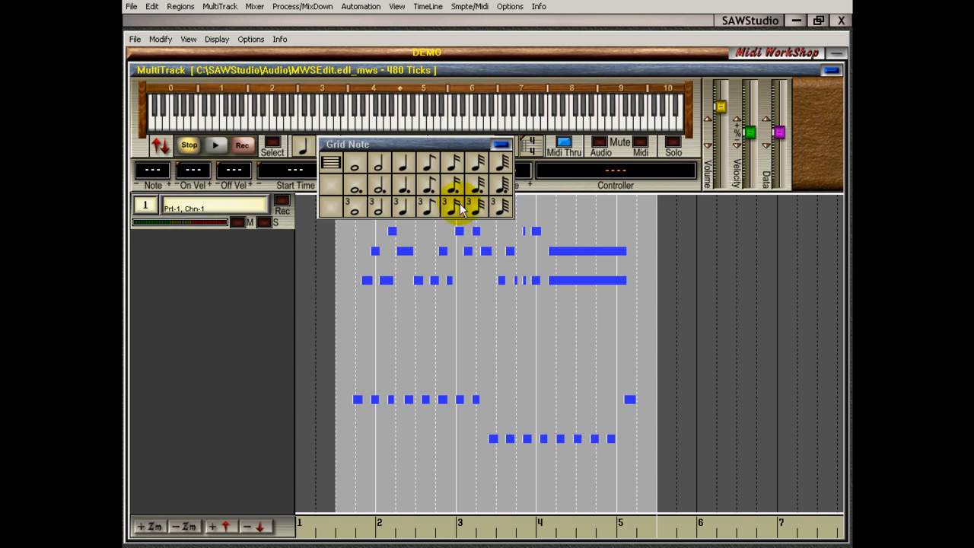
click(375, 320)
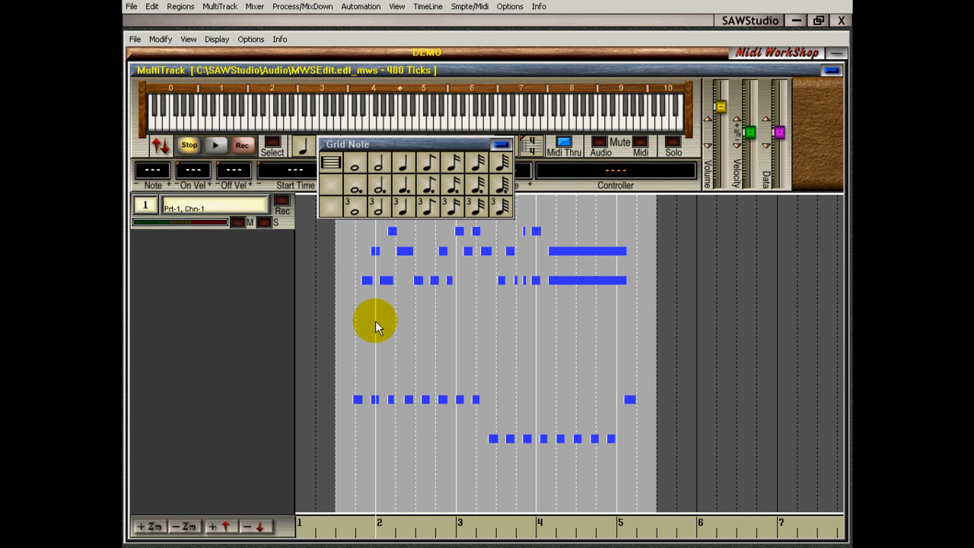
click(499, 145)
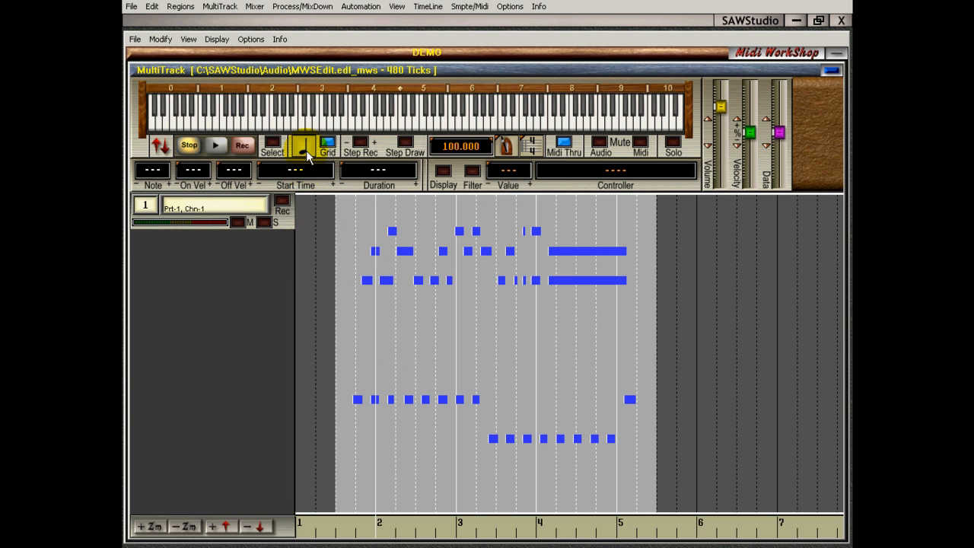
click(376, 478)
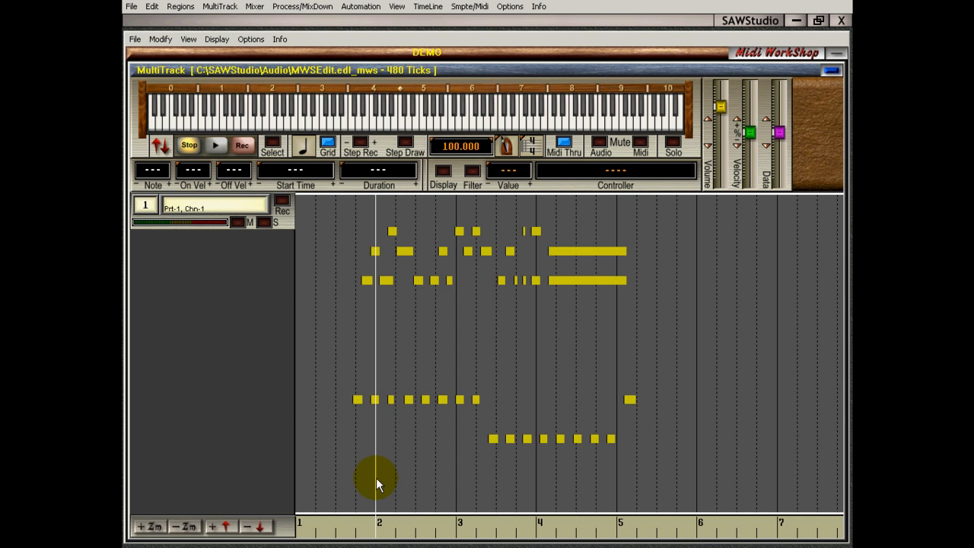
Step: Select the long D-5 note in measure 4 and review the Quantize To Grid options for entire notes and start times
click(569, 279)
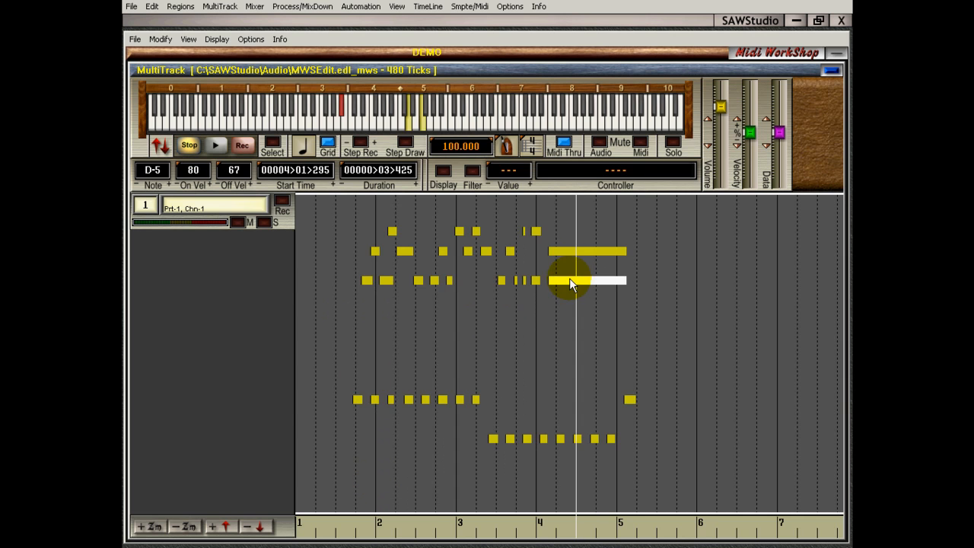
right_click(317, 170)
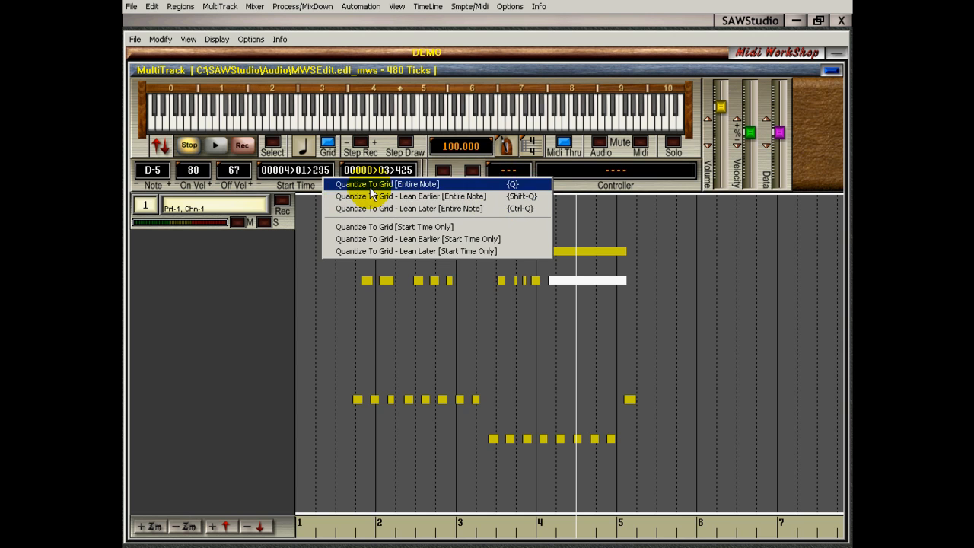
click(311, 173)
Step: Try Quantize To Grid [Entire Note] on all notes up to measure 5, then undo it and clear the selection
drag(337, 515, 627, 524)
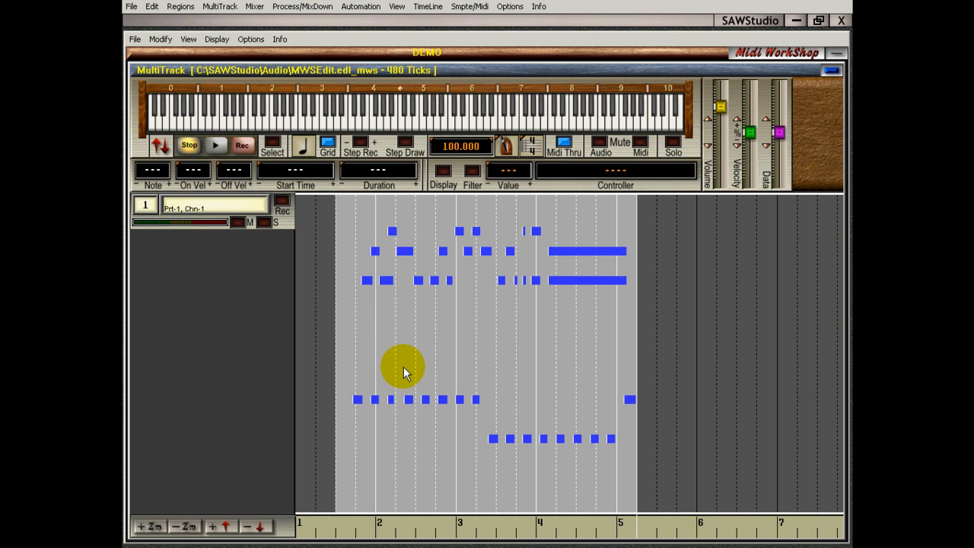
key(q)
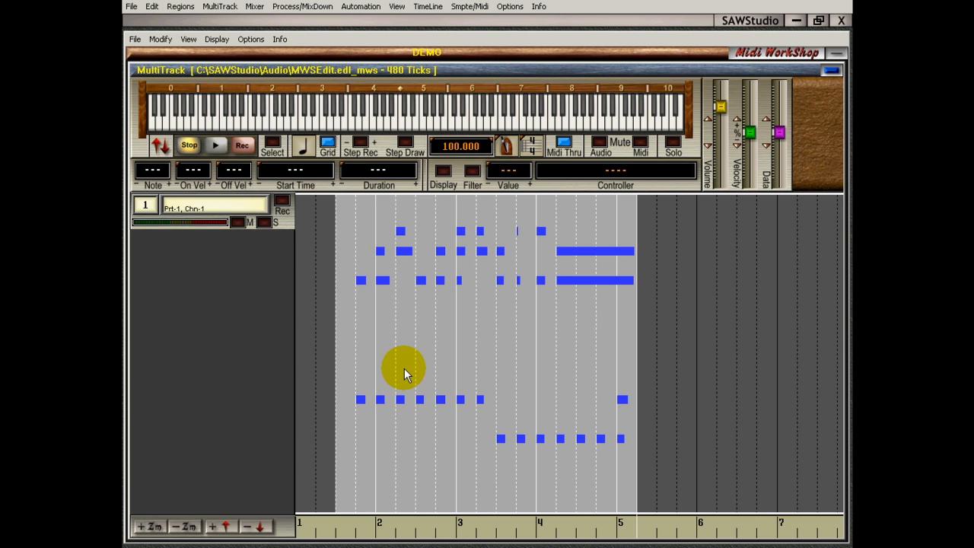
key(ctrl+z)
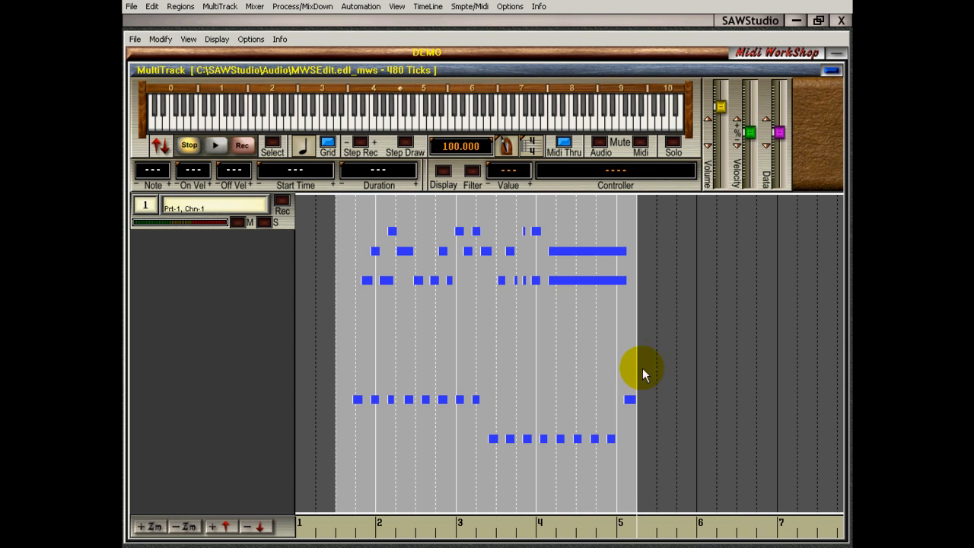
click(601, 529)
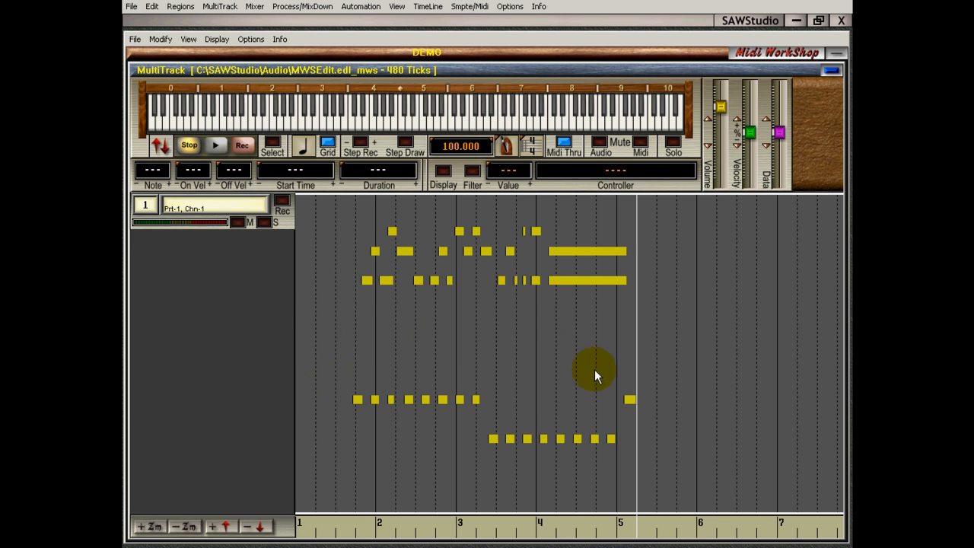
Step: Try snapping the D-5 note in measure 2 back to start time 00002>01>000, and undo the move
click(387, 281)
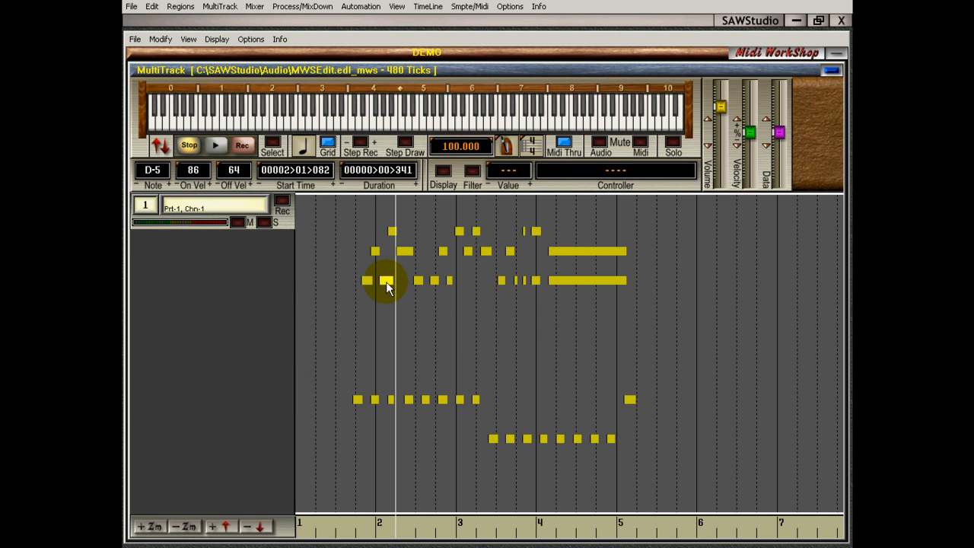
key(Left)
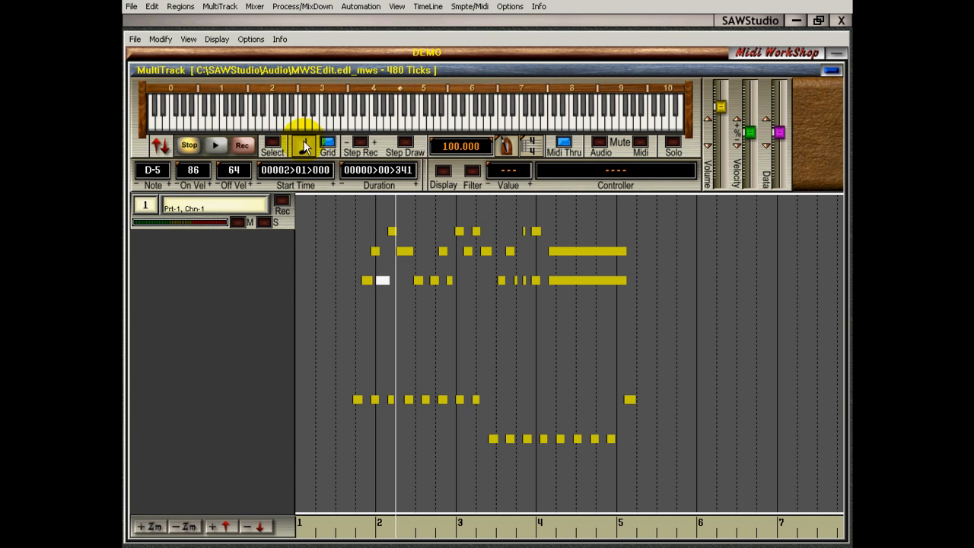
key(ctrl+z)
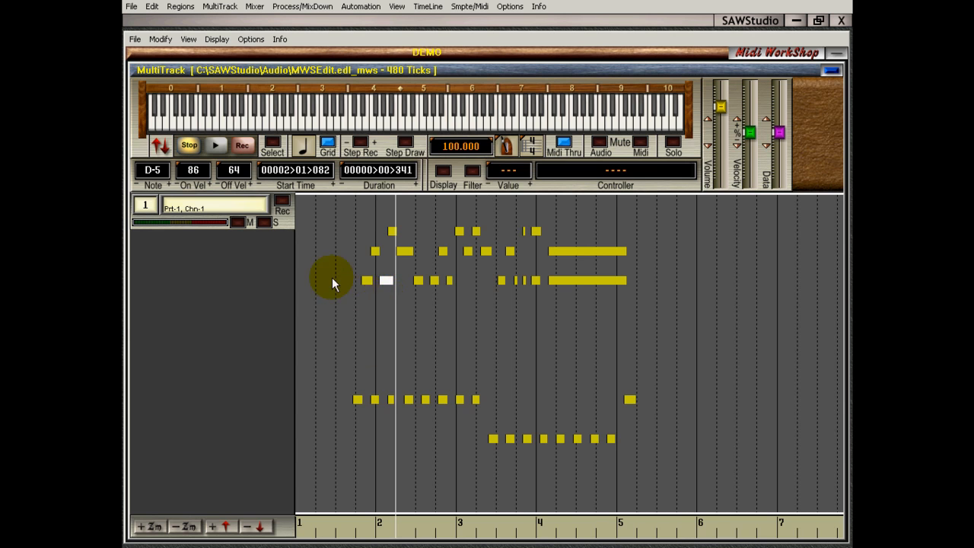
click(304, 244)
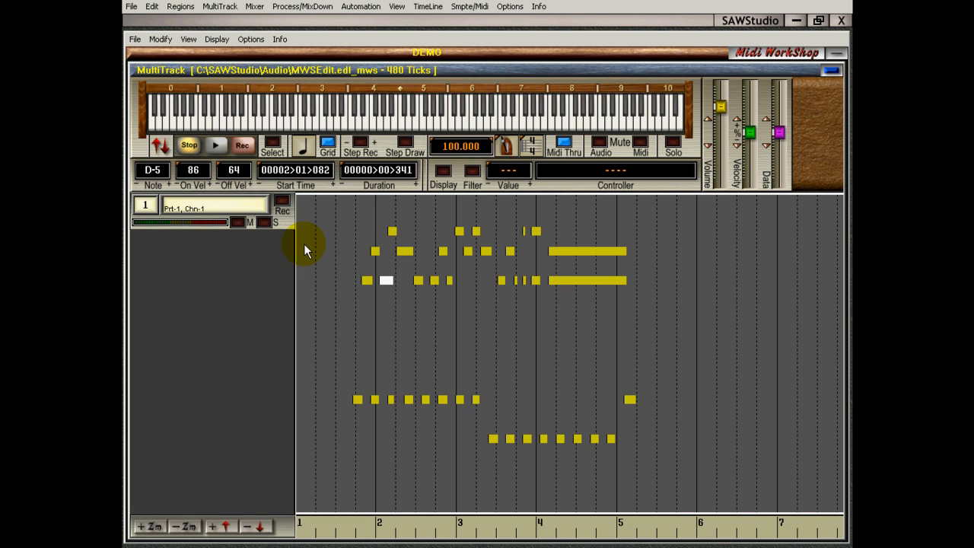
Step: Turn on Step Rec and enter a one-beat high note on the third beat of measure 3, above all existing notes
click(361, 144)
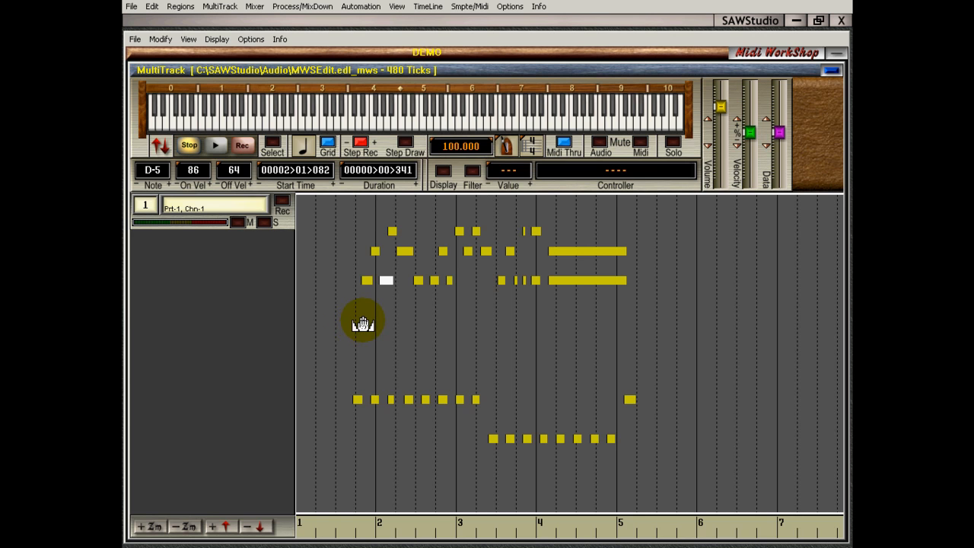
drag(344, 291, 637, 251)
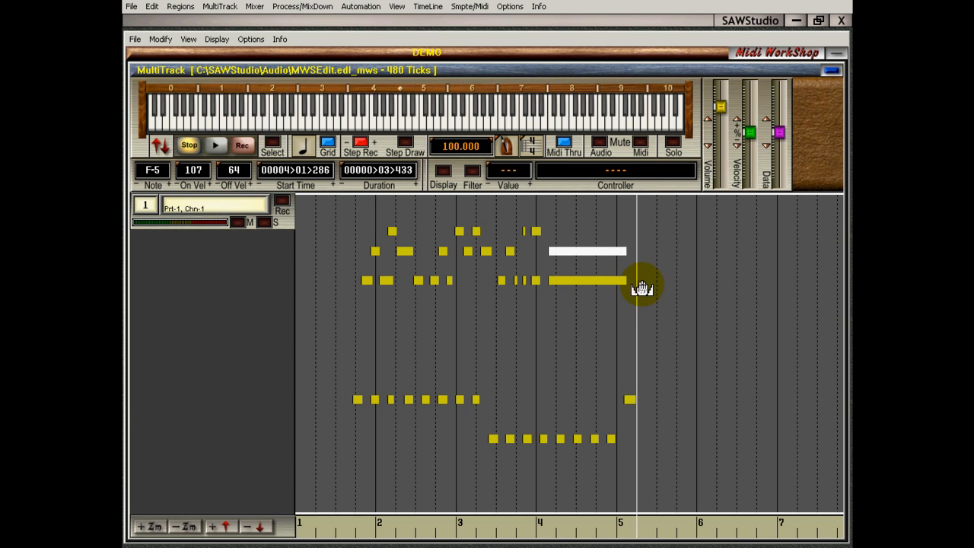
key(Left)
drag(335, 305, 403, 316)
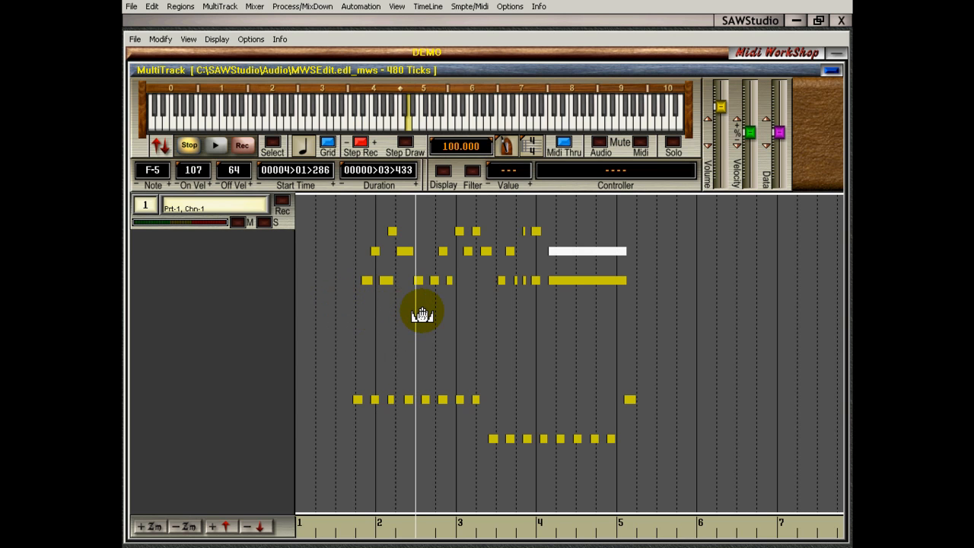
click(406, 124)
click(479, 319)
drag(480, 319, 501, 320)
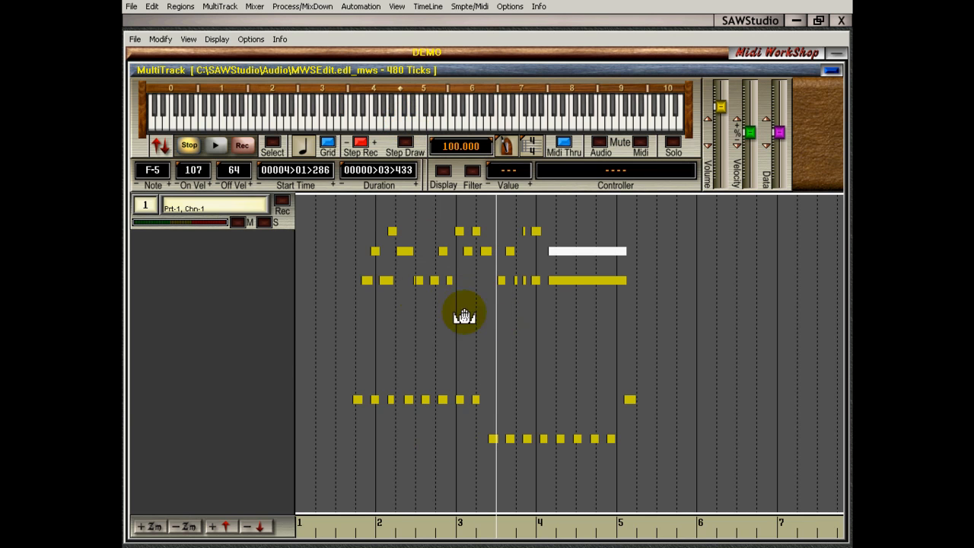
click(458, 121)
Step: Step-record a one-beat chord of C-5, D-5 and F-5 at 00003>02>000
click(455, 246)
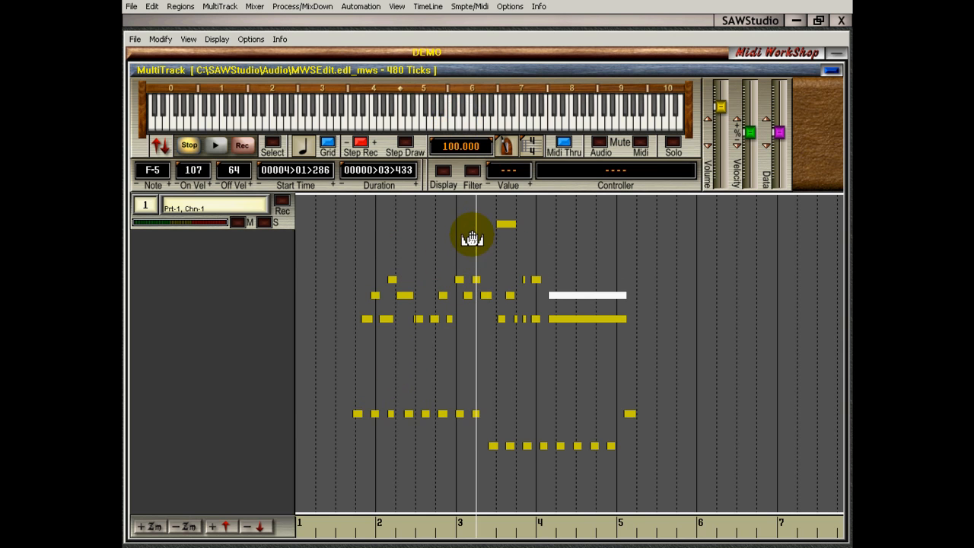
click(402, 126)
click(407, 120)
click(420, 127)
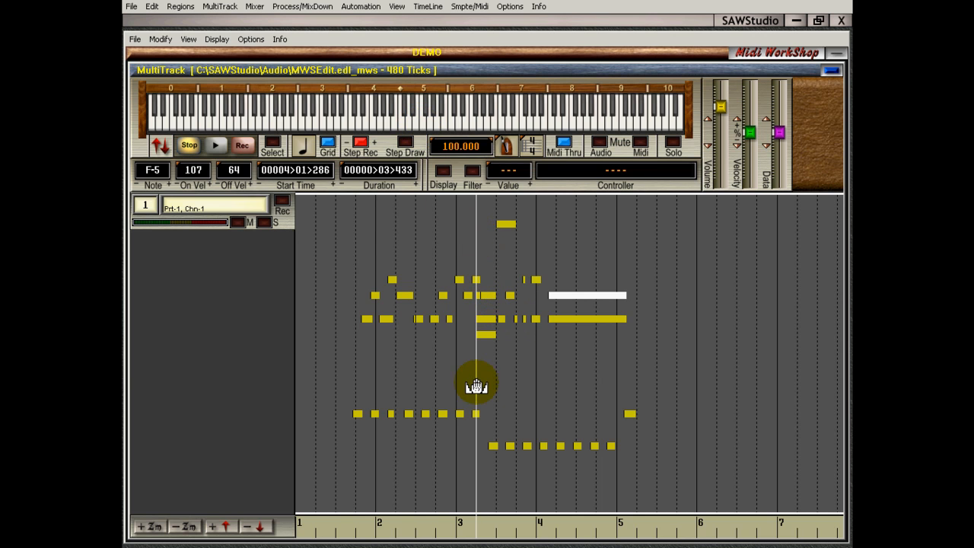
Step: Below the C-5 note at 00003>02>000, step-record a one-beat note and a lower note held until measure 5
click(484, 337)
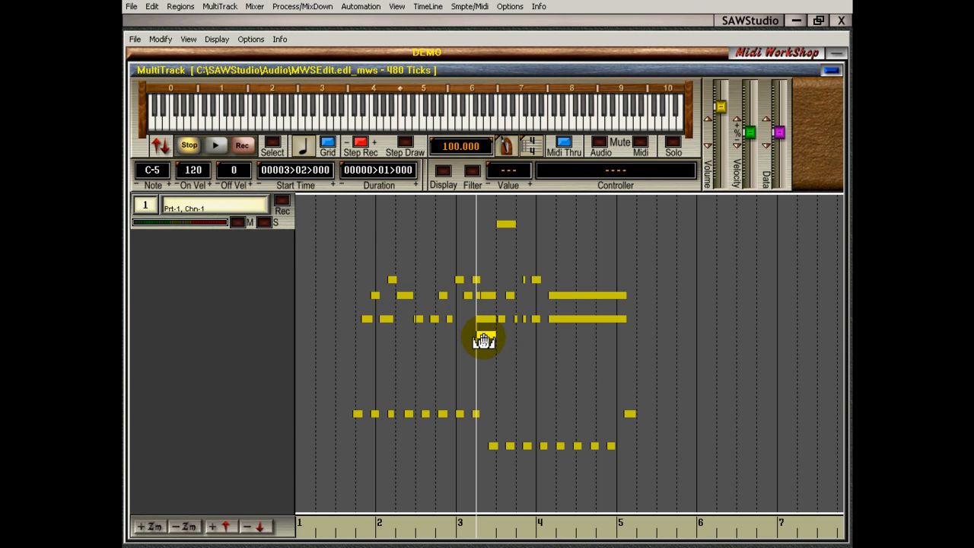
click(484, 337)
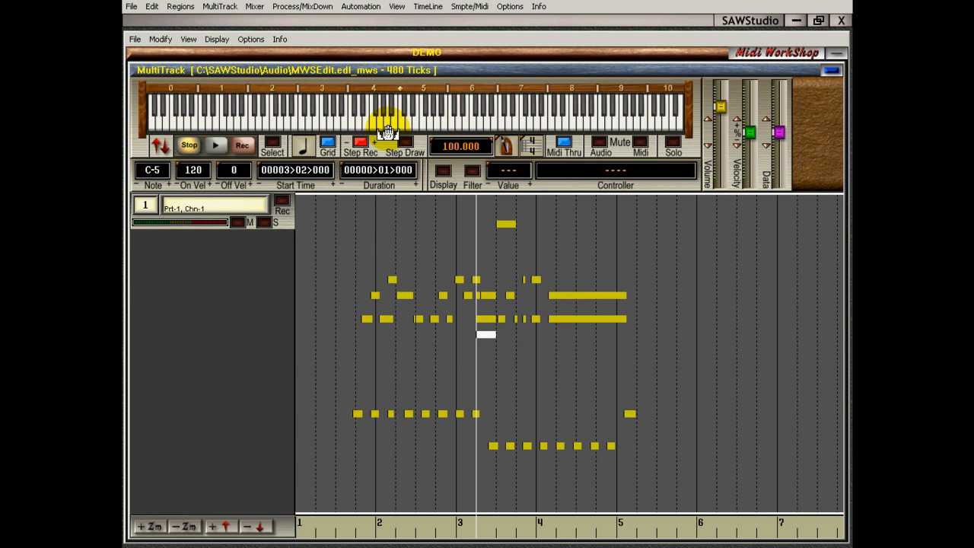
click(388, 133)
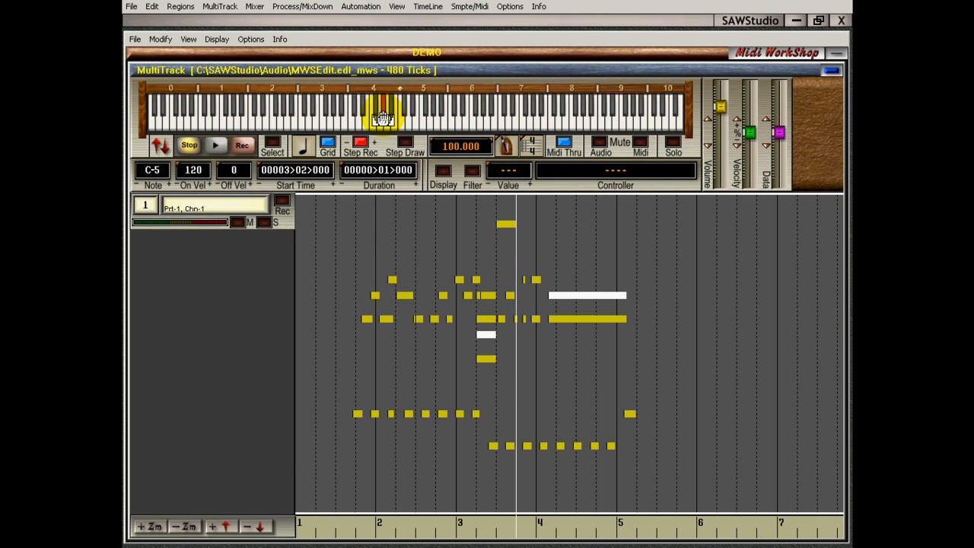
drag(383, 118, 383, 118)
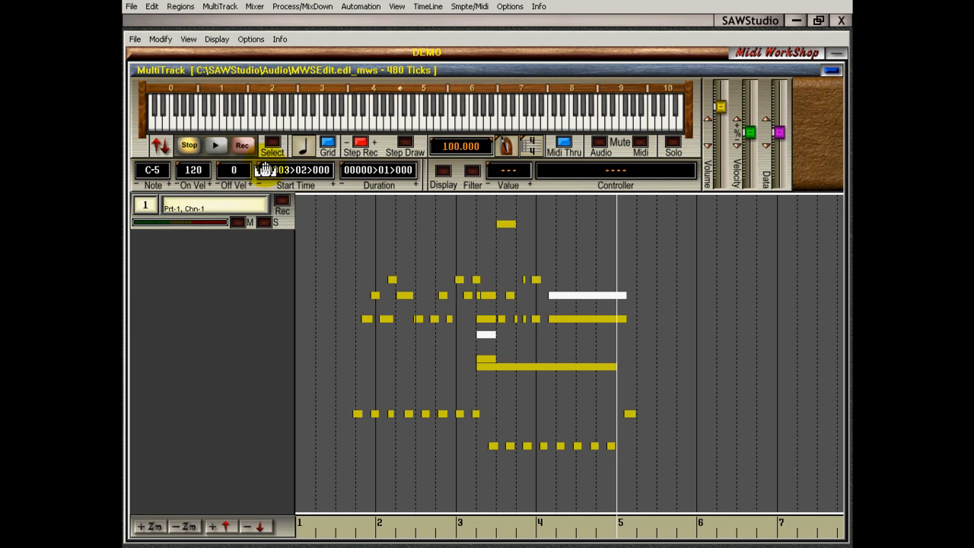
Step: Turn off grid snapping and re-enable Step Rec with no notes selected
click(328, 145)
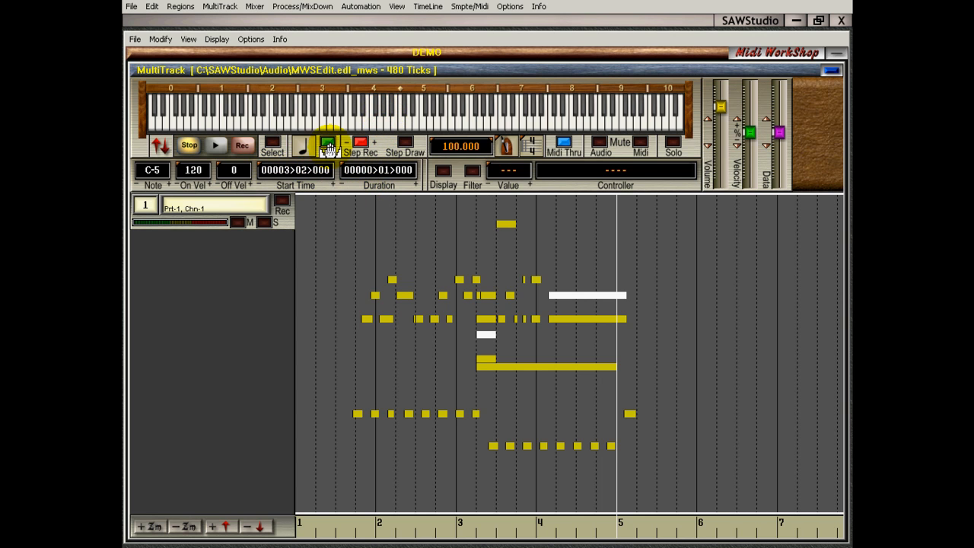
click(361, 146)
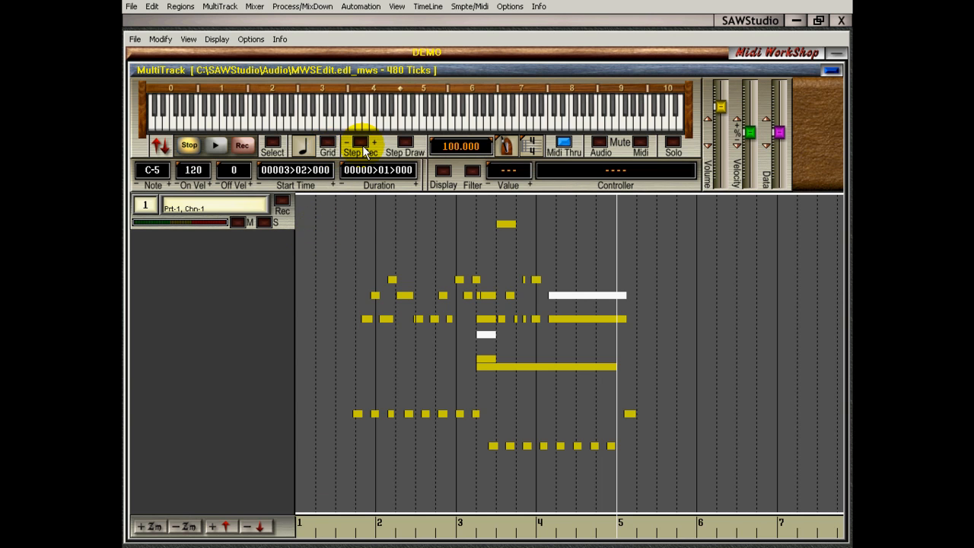
click(275, 147)
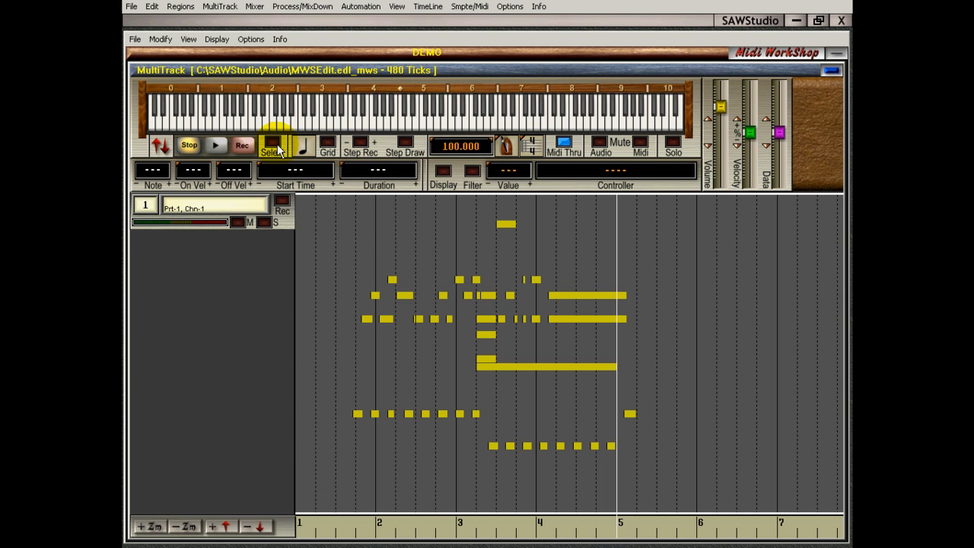
click(476, 390)
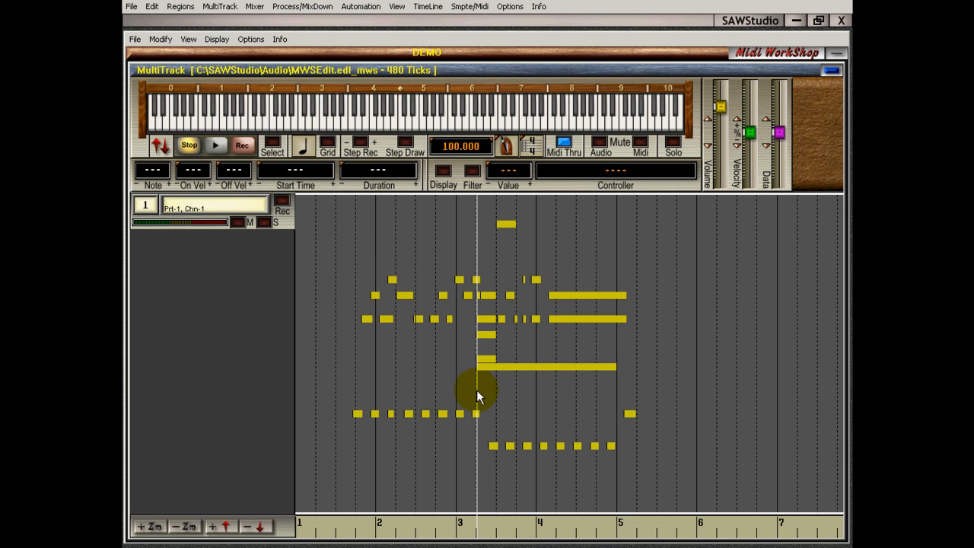
click(360, 142)
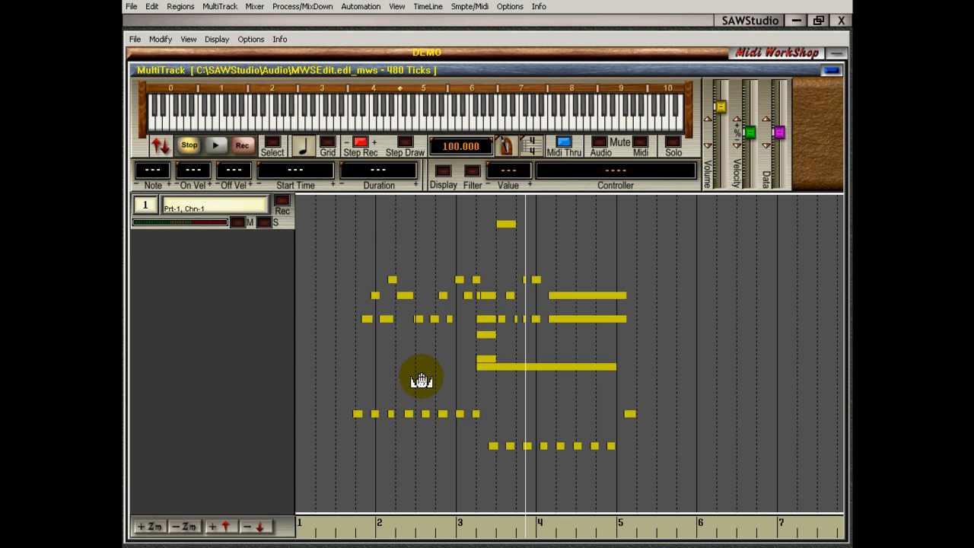
Step: With grid snapping off, step-record a one-beat D-5 note midway through measure 7 and a lower note held until measure 8
click(811, 318)
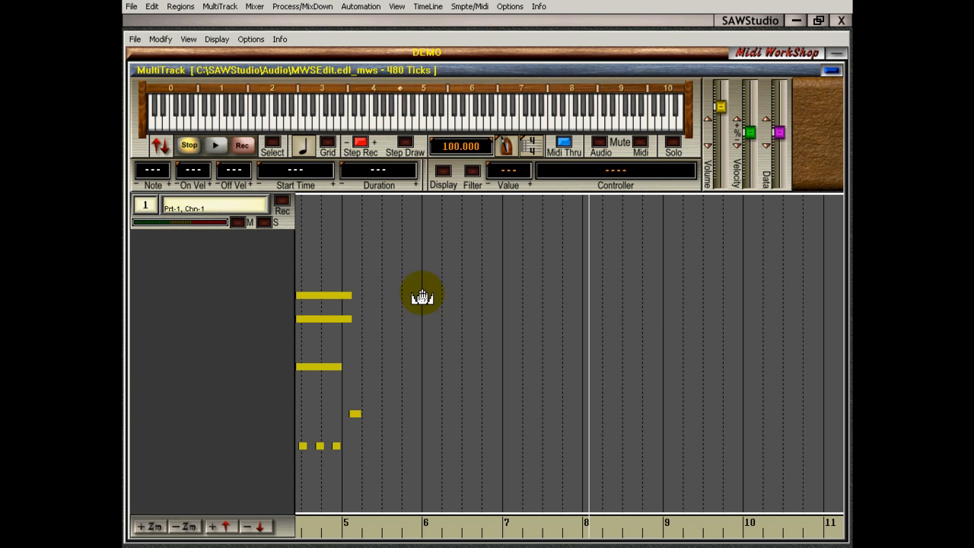
click(339, 305)
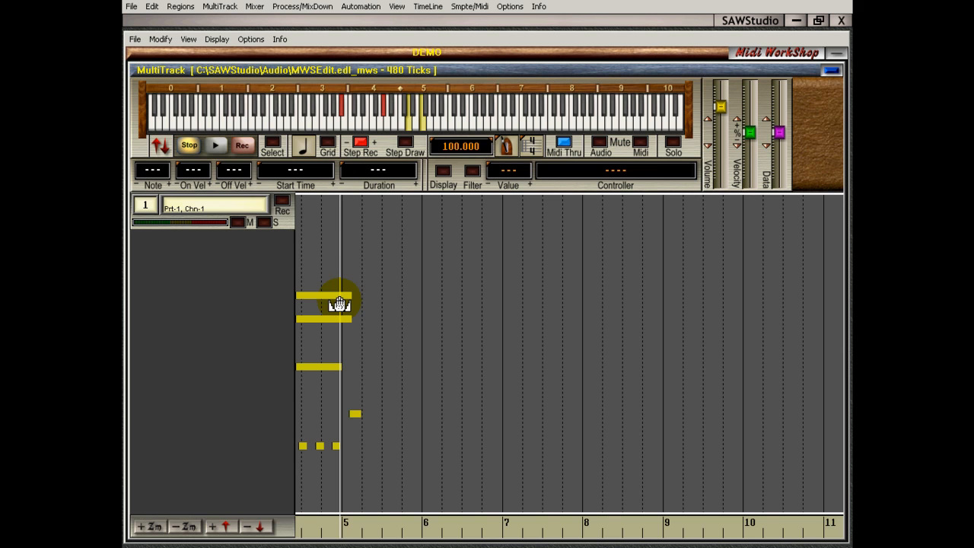
click(335, 329)
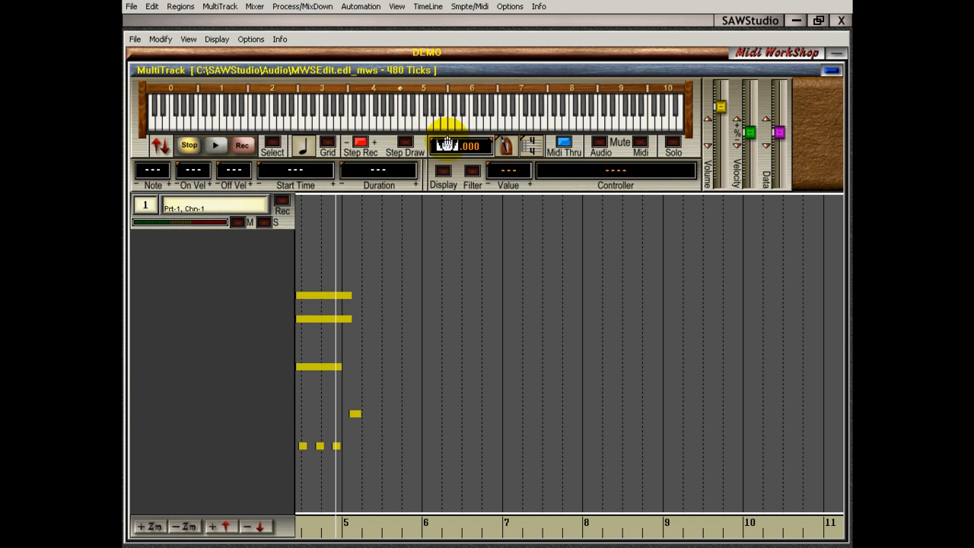
click(533, 286)
click(408, 122)
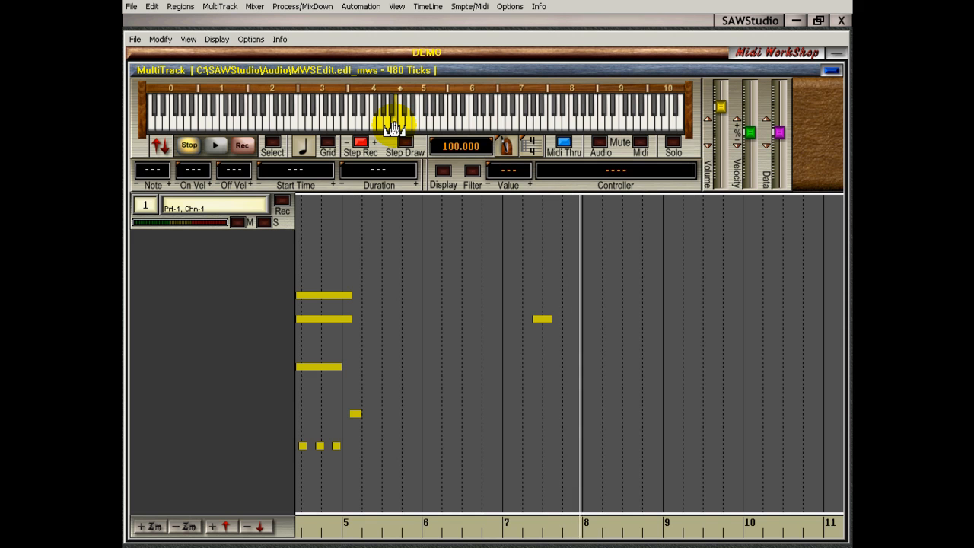
click(394, 128)
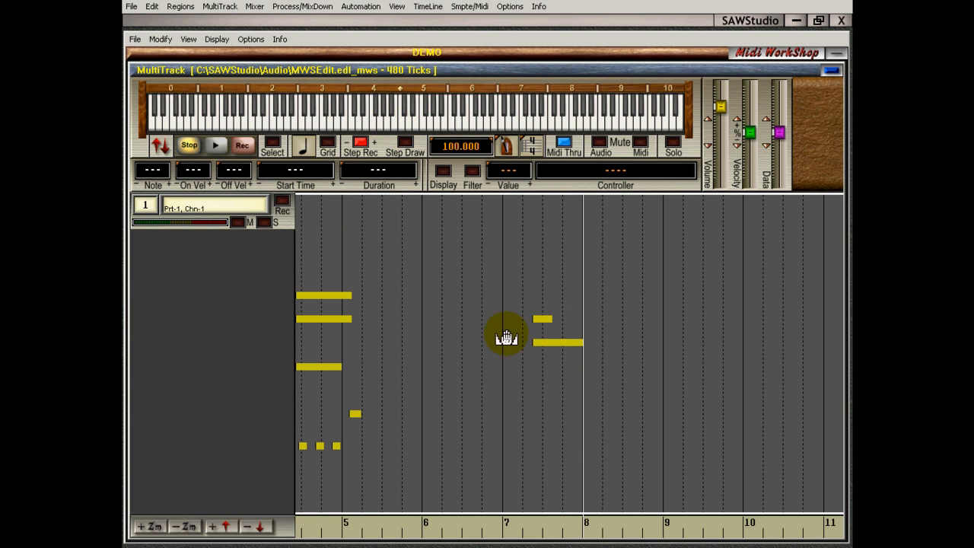
Step: Turn on grid snapping and step-record a note from the second beat of measure 7
click(328, 144)
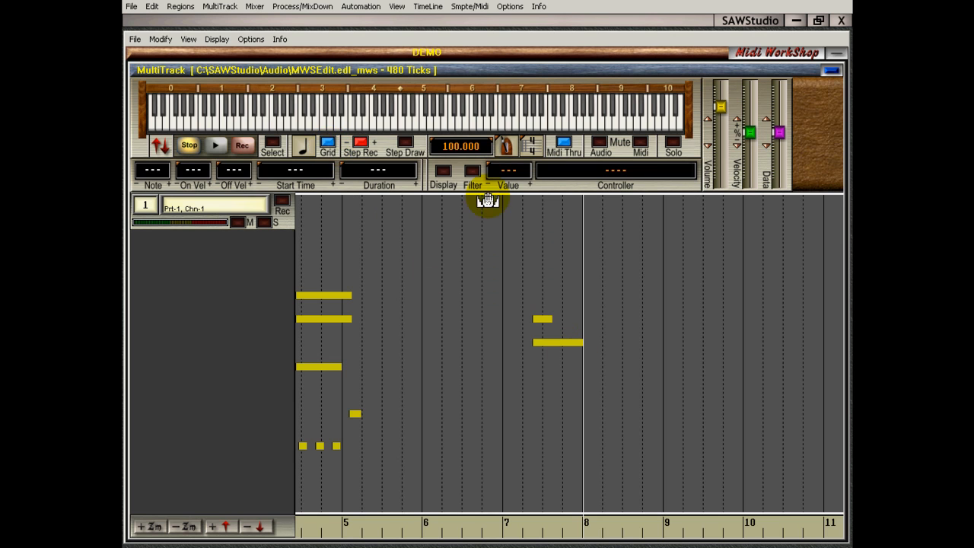
click(522, 281)
click(402, 133)
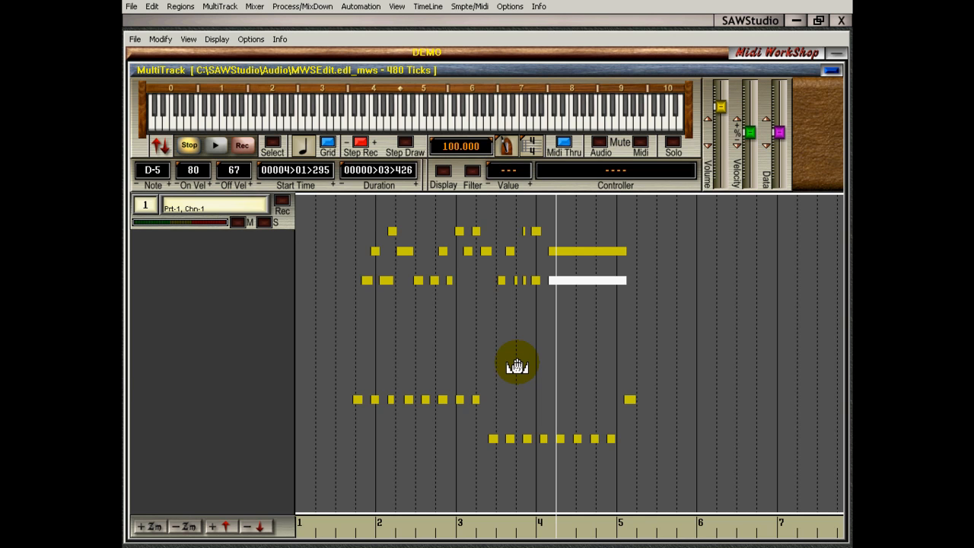
Step: Switch Step Rec to its yellow mode and step the cursor from measure 1 to the second beat of measure 5
click(316, 322)
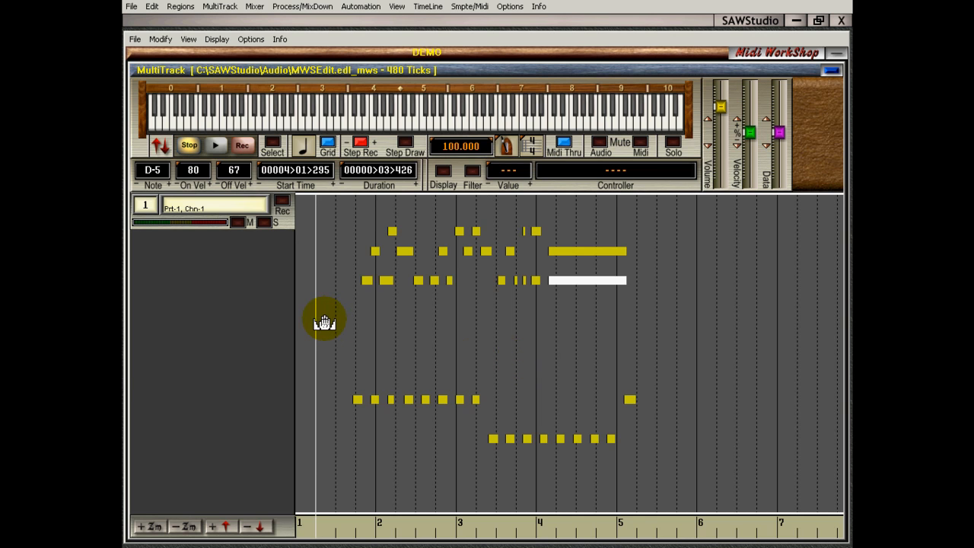
click(360, 145)
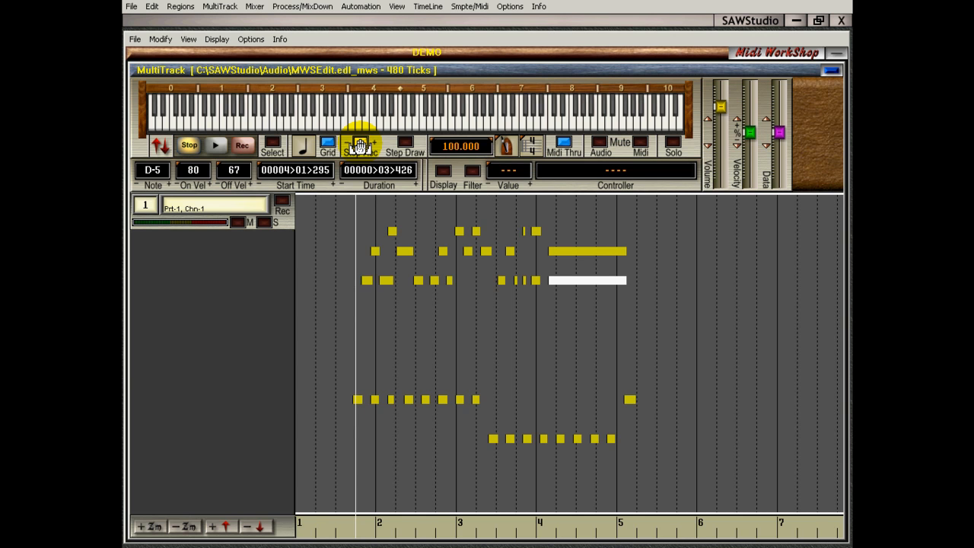
key(Right)
key(Right)
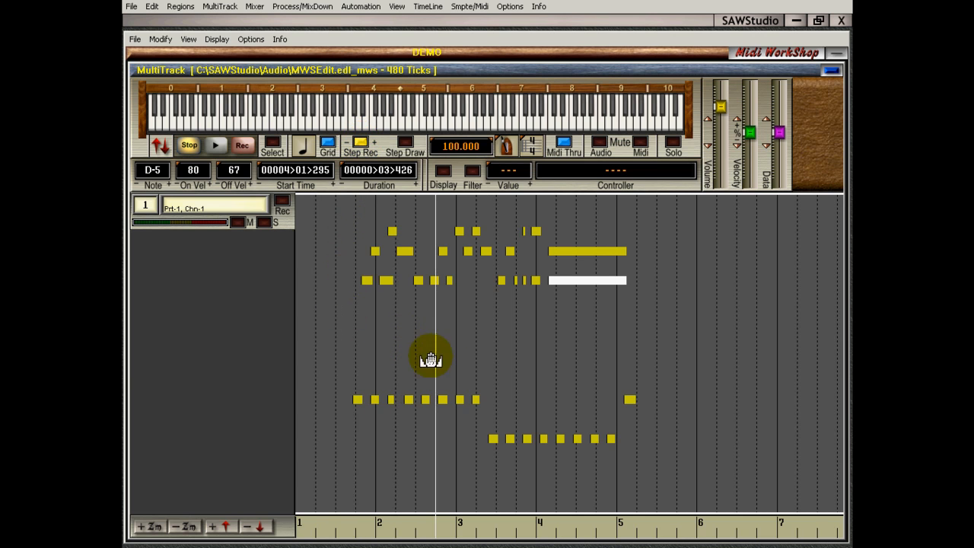
key(Right)
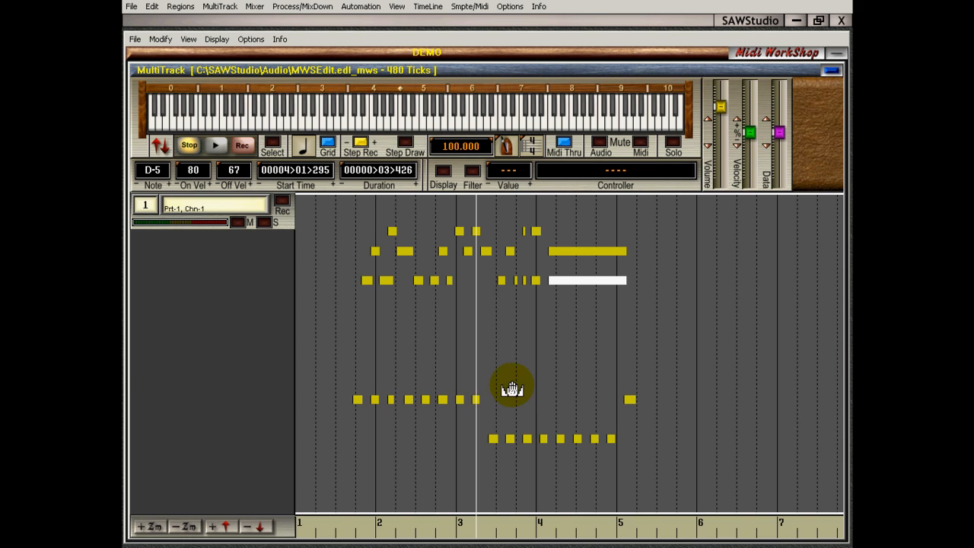
key(Right)
key(Right)
key(Right)
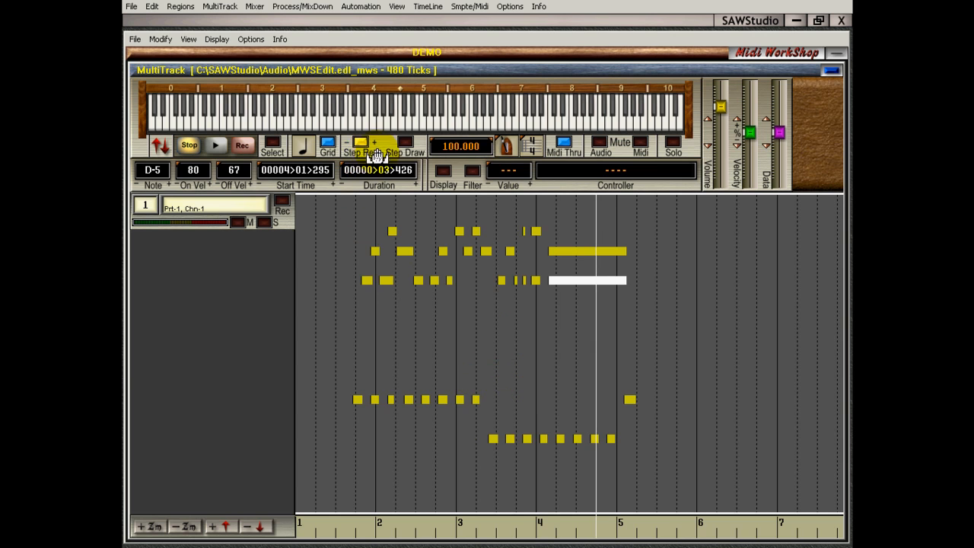
key(Right)
key(Right)
key(Right)
key(Right)
key(Right)
key(Right)
key(space)
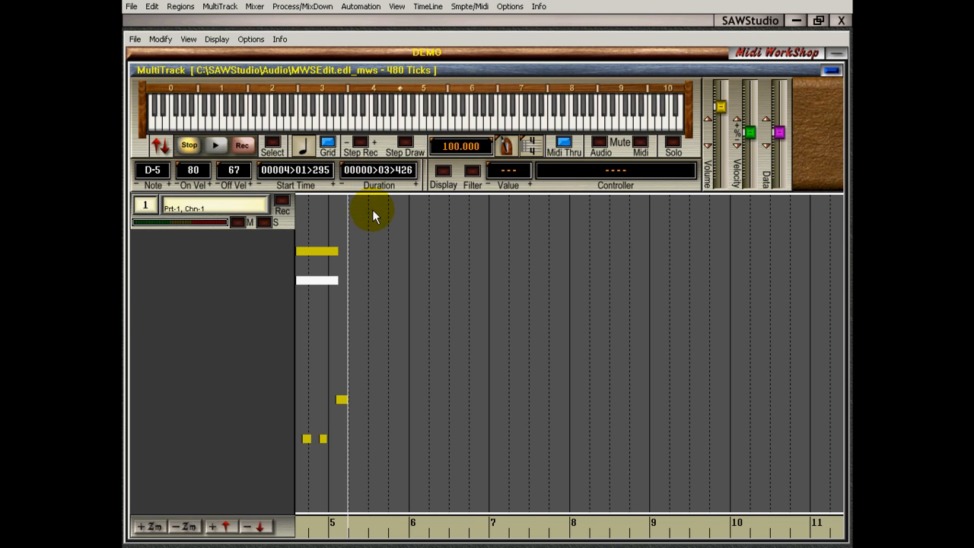
Step: Return to the start, re-enable Step Rec in its yellow mode, and step the cursor to the third beat of measure 8
key(Home)
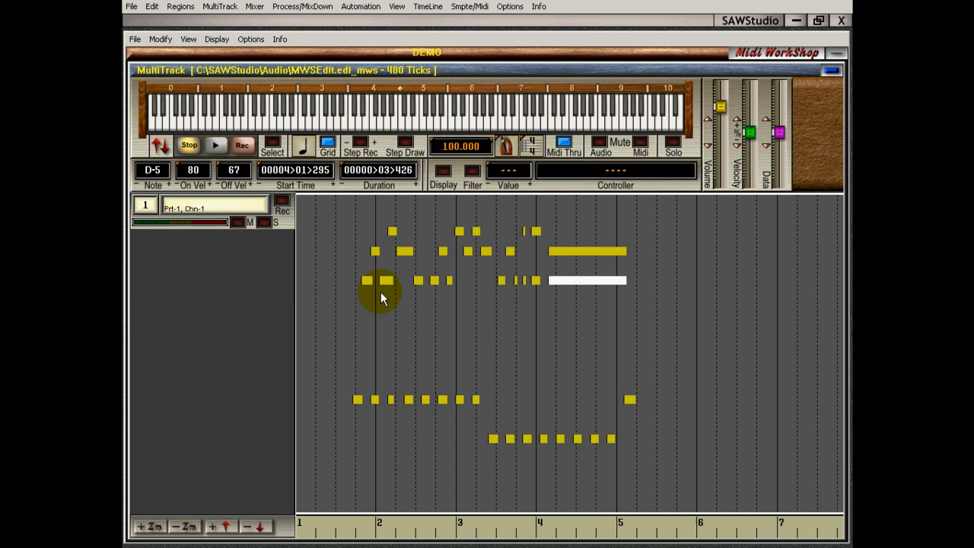
key(space)
key(space)
click(361, 142)
key(Right)
key(Right)
key(Right)
key(Right)
key(Right)
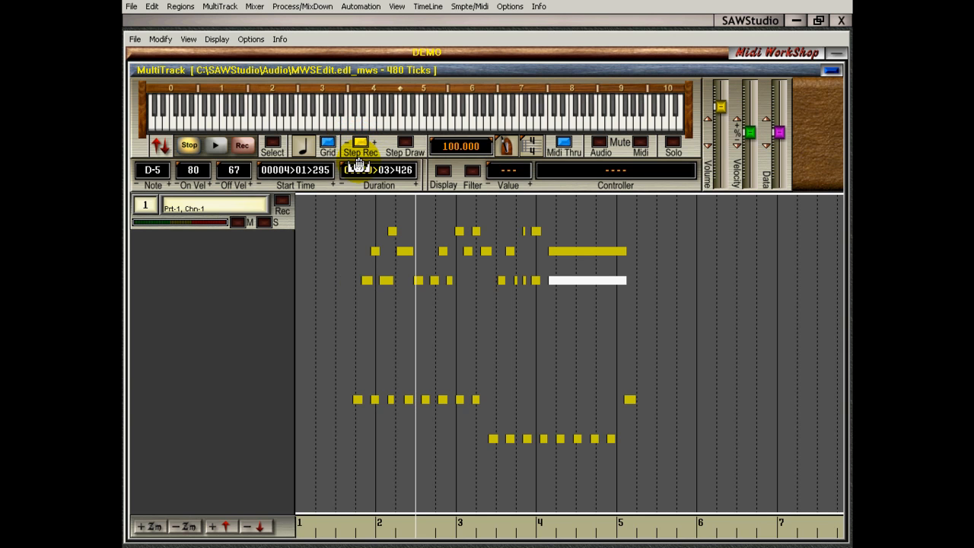
key(Right)
key(Right)
key(Right)
key(Right)
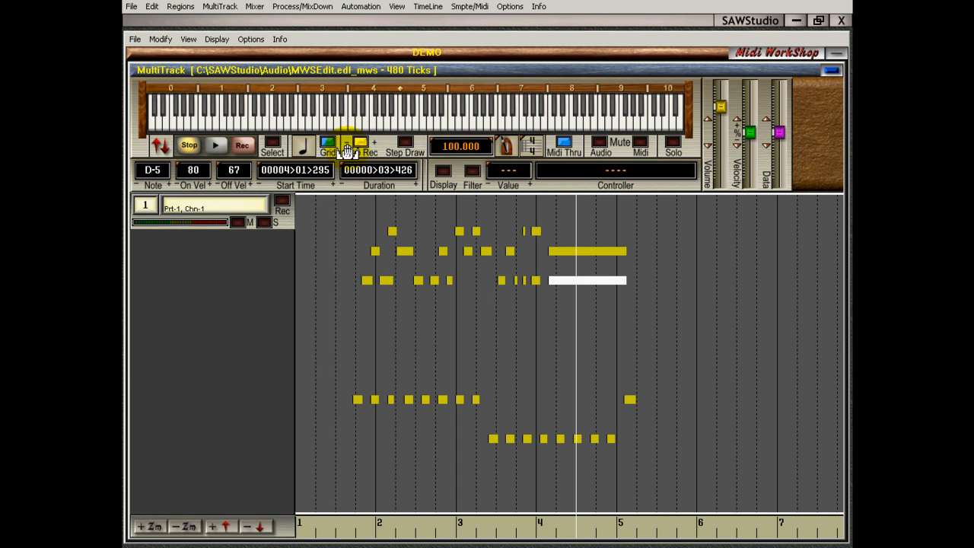
key(Right)
key(Right)
key(Right)
key(Right)
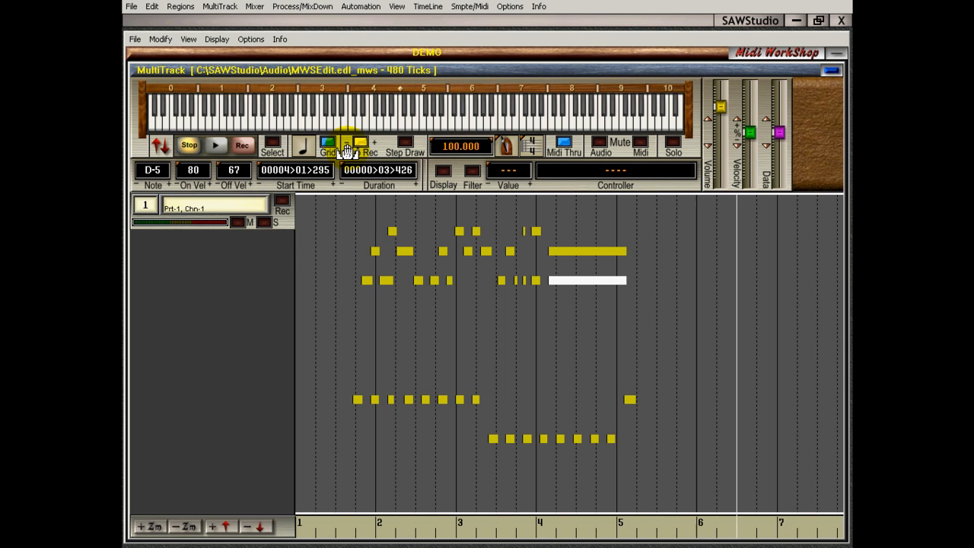
key(Right)
key(Right)
key(Right)
key(Right)
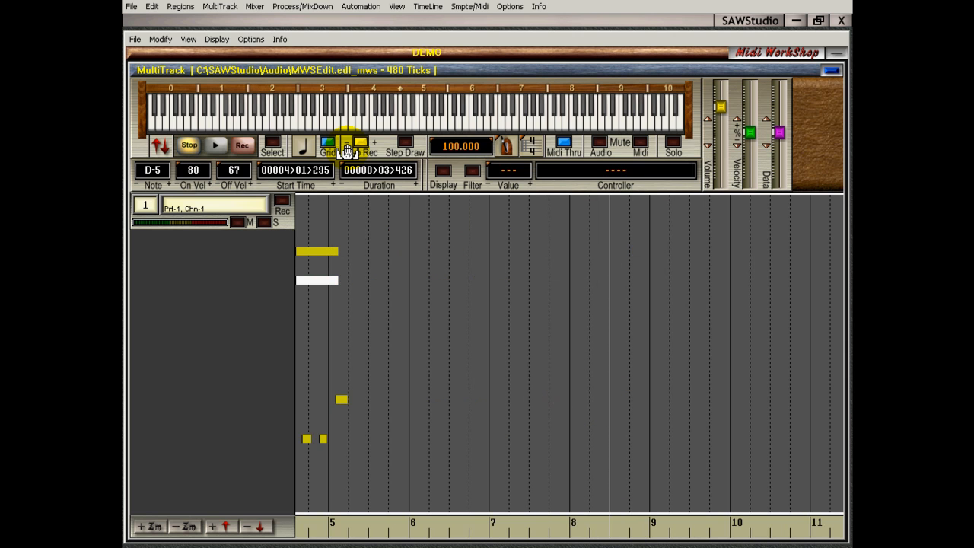
Step: Step the cursor from measure 5 through measure 7, and return to the start with Step Rec off
click(372, 272)
key(Right)
key(Right)
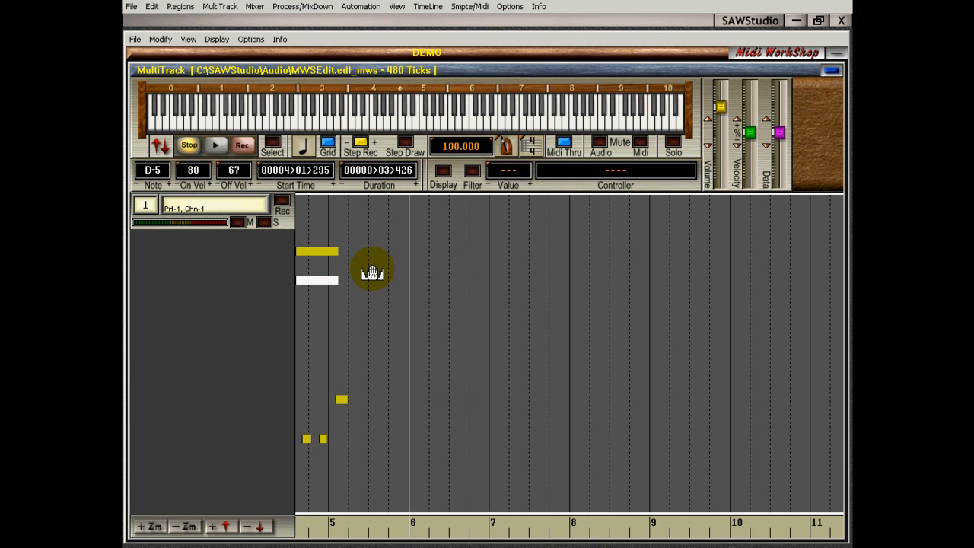
click(372, 272)
key(Right)
key(Right)
key(Right)
key(Right)
key(Right)
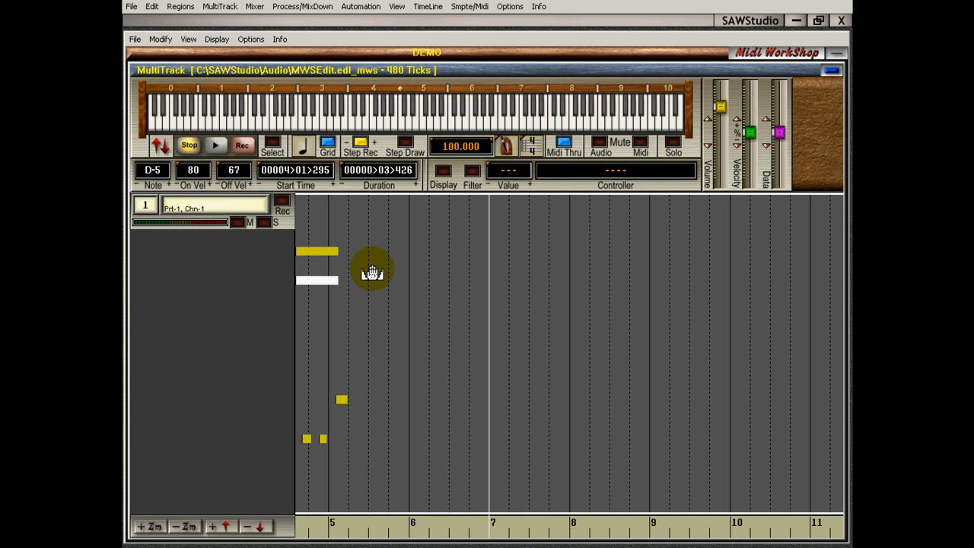
click(372, 273)
key(Right)
key(Right)
key(Right)
click(372, 272)
key(Home)
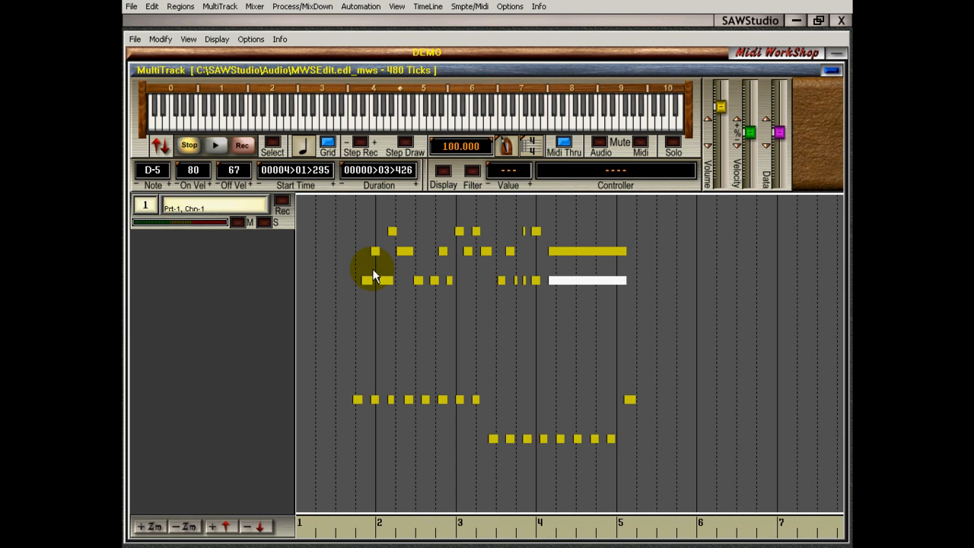
Step: Re-enable Step Rec in its yellow mode and step the cursor to the start of measure 5
click(360, 144)
key(Right)
key(Right)
key(Right)
key(Right)
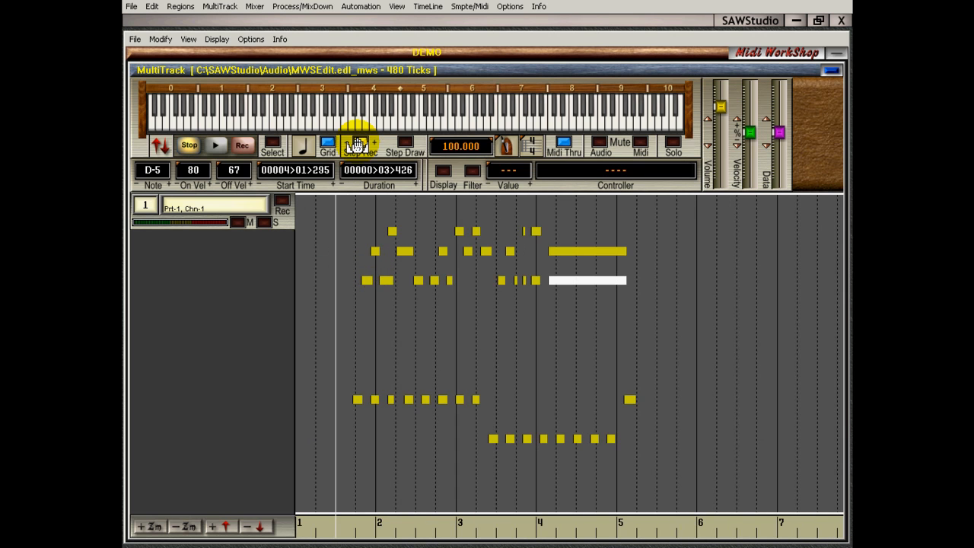
key(Right)
key(Right)
key(Right)
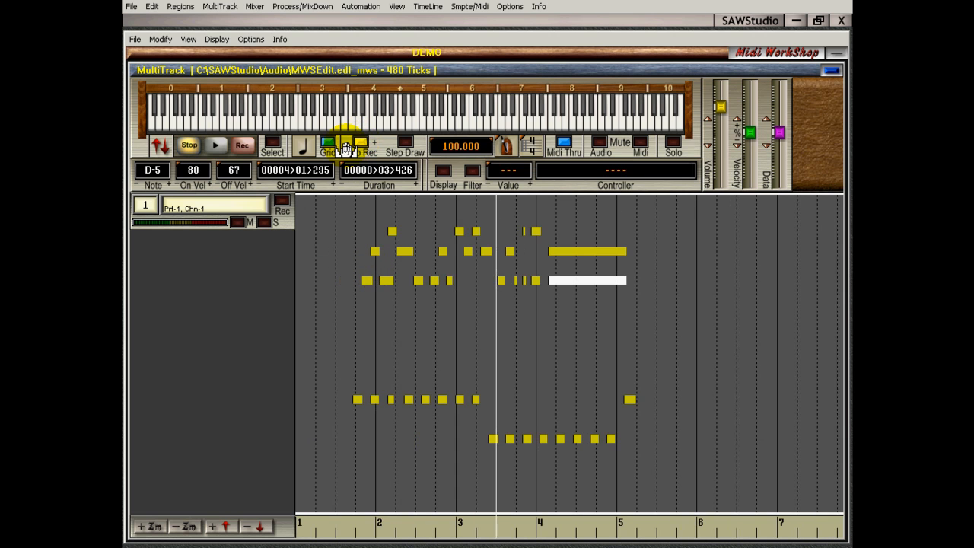
key(Right)
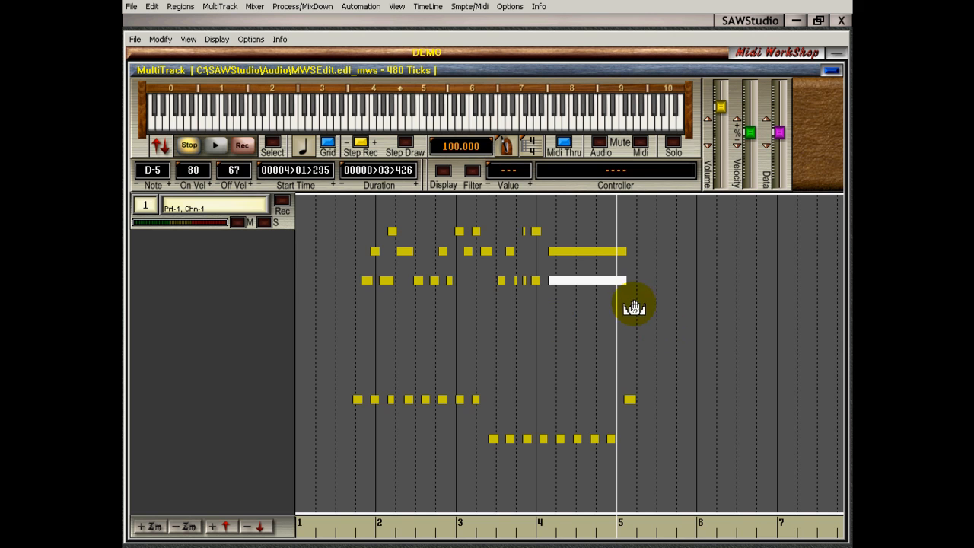
Step: Step-record five D-5 notes at two-beat intervals from the start of measure 5
click(408, 127)
click(403, 125)
click(404, 125)
click(403, 125)
click(403, 126)
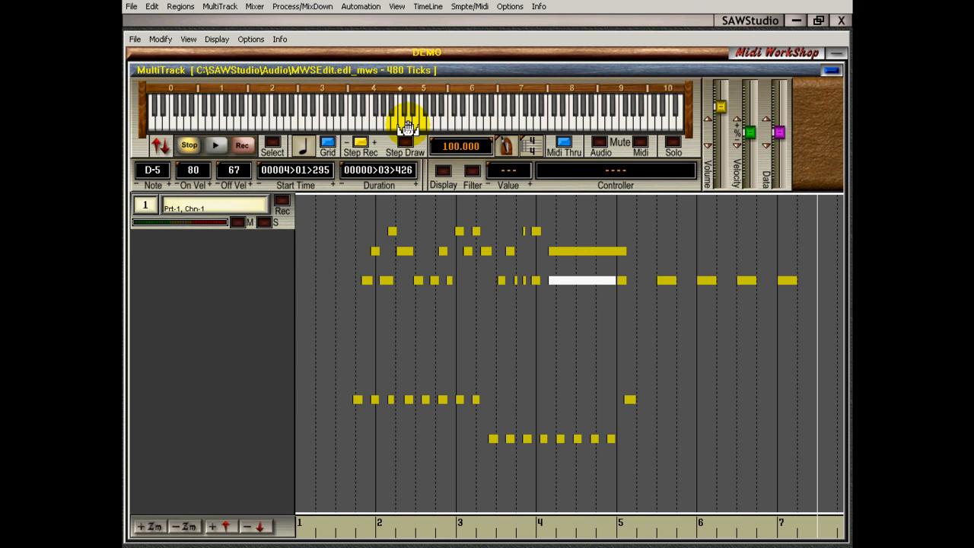
Step: Turn off Step Rec and undo the step-recorded D-5 notes
click(361, 141)
key(ctrl+z)
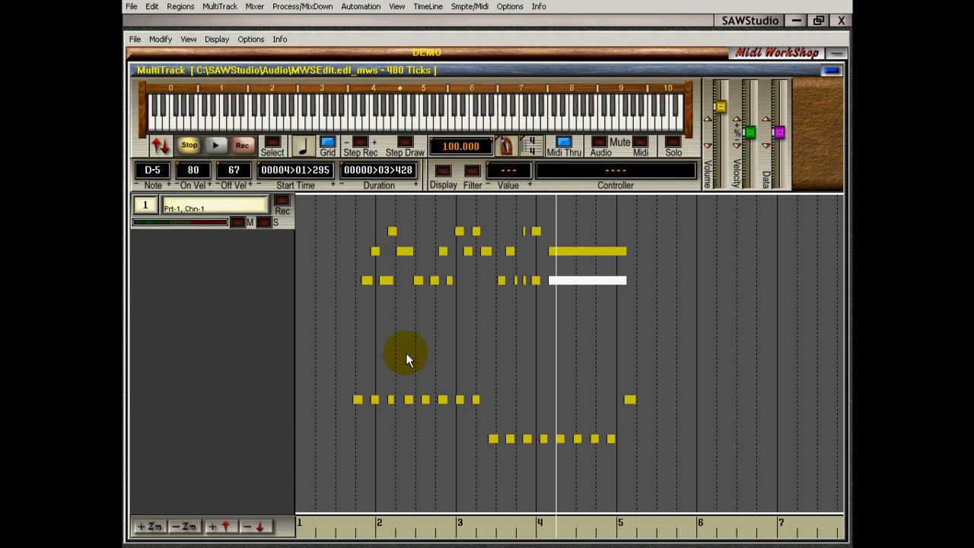
Step: Turn on Step Draw and draw a one-beat G#-4 note at 00002>03>000
click(405, 146)
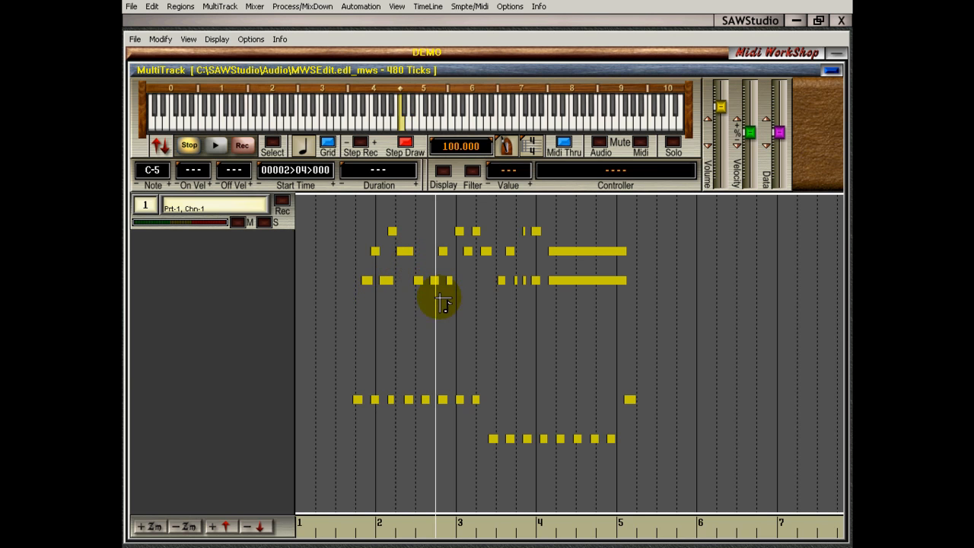
click(420, 340)
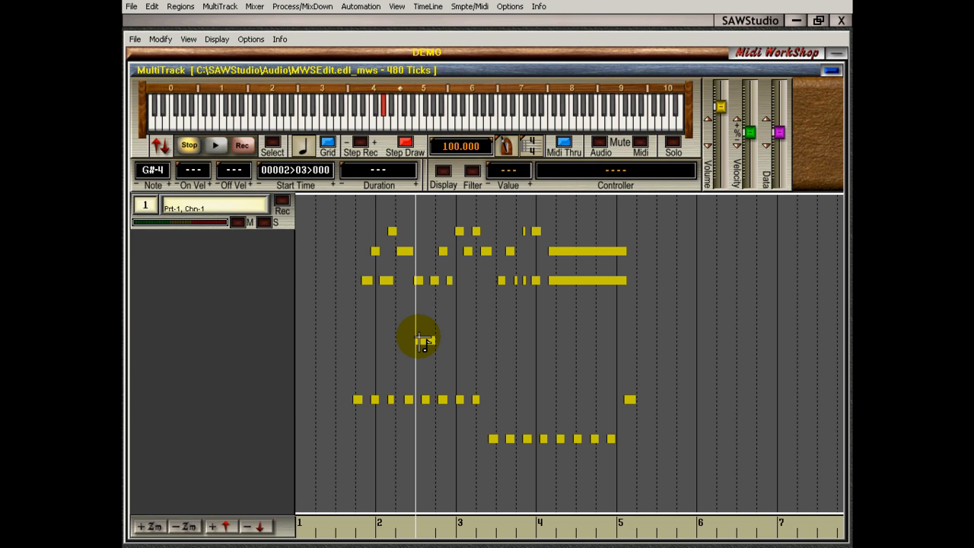
click(328, 216)
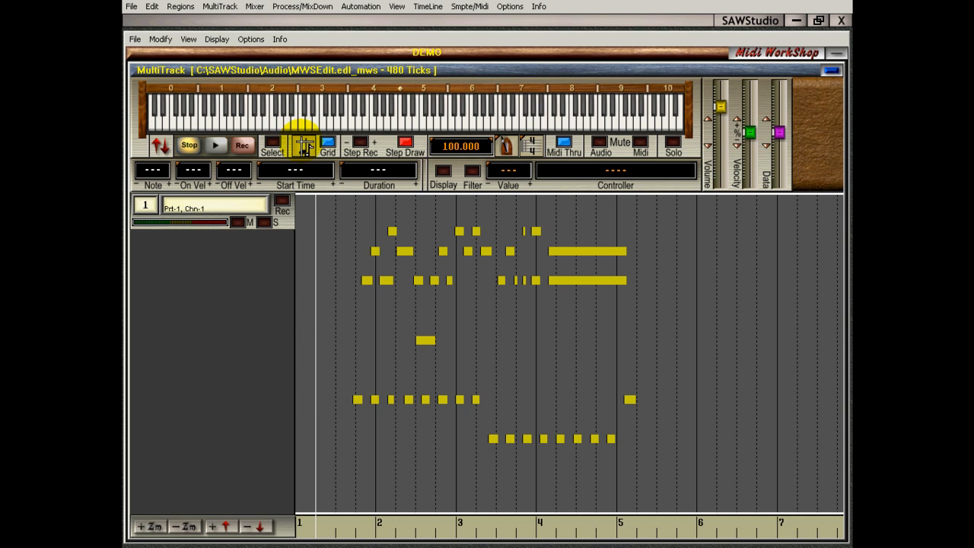
click(305, 147)
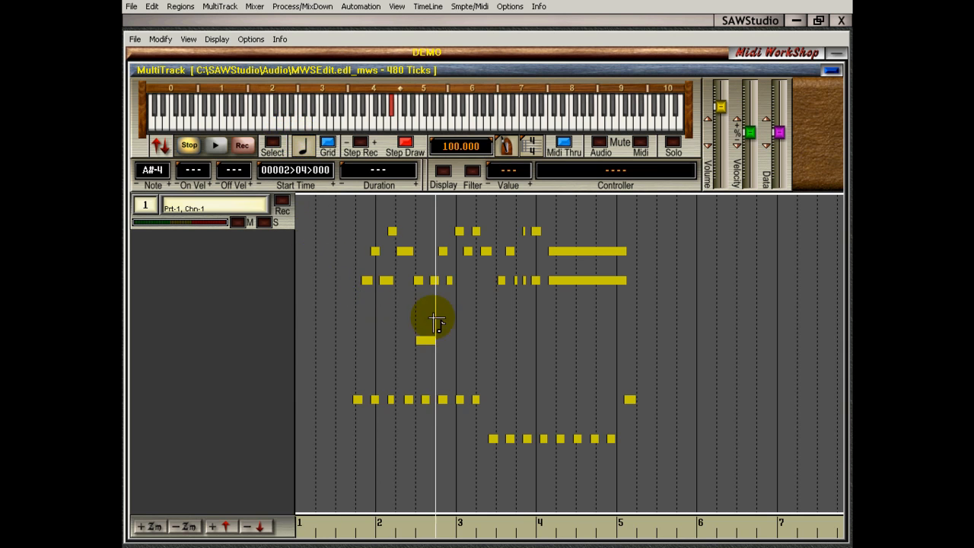
Step: Draw one-beat B-4 and G-4 notes on the fourth beat of measure 3 and an A#-4 note at 00004>02>000
click(517, 311)
click(518, 349)
click(562, 320)
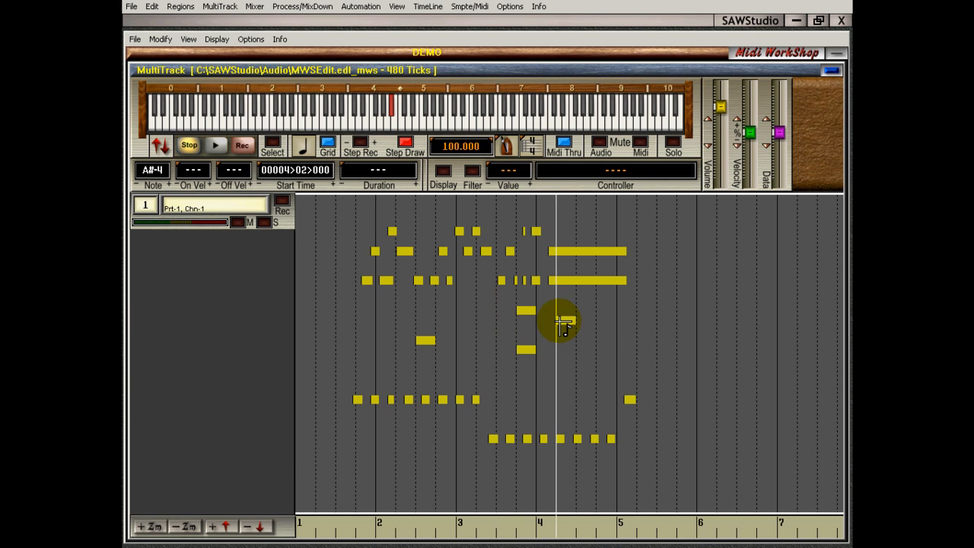
Step: Draw a one-beat chord of G#-4, C-5 and F-4 at 00004>04>000 and single F-4 notes at 00005>03>000 and 00006>02>000
click(598, 339)
click(598, 302)
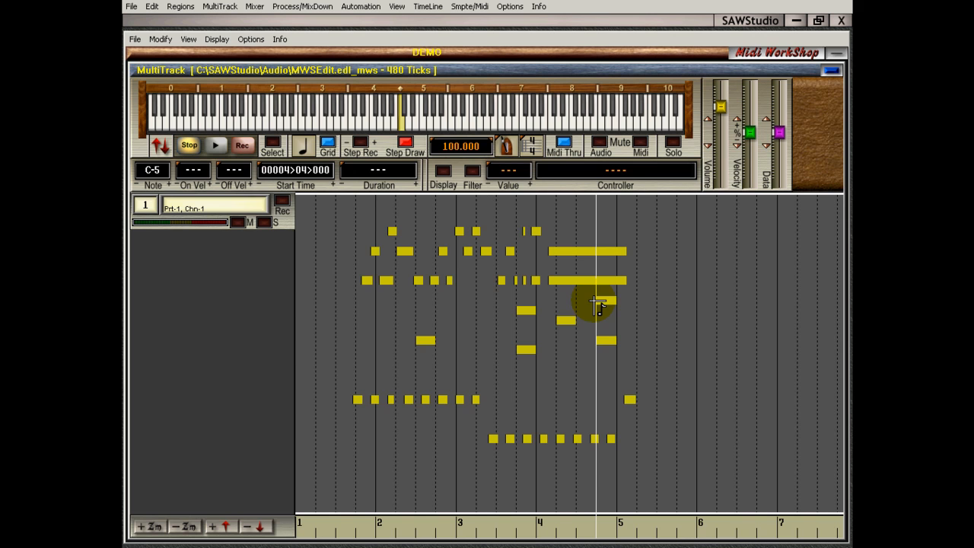
click(601, 370)
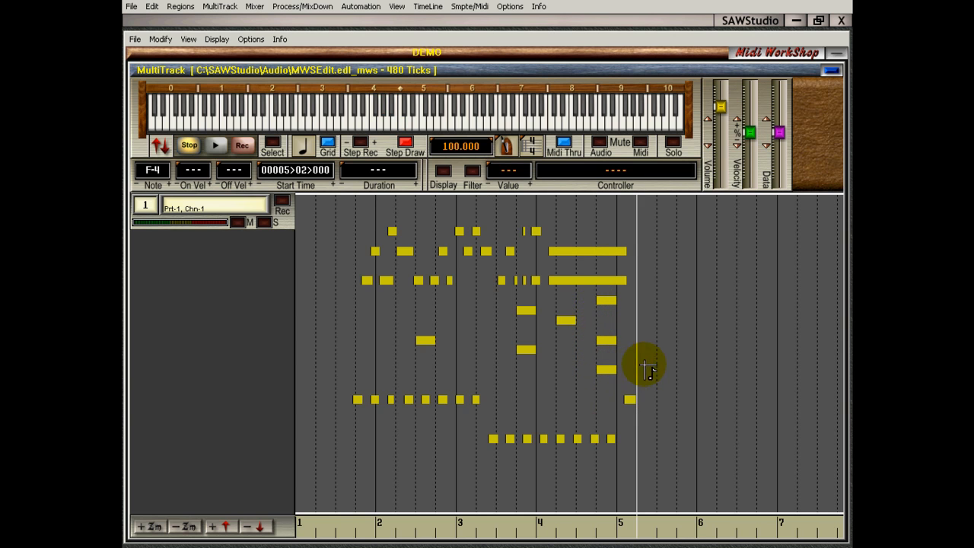
click(658, 371)
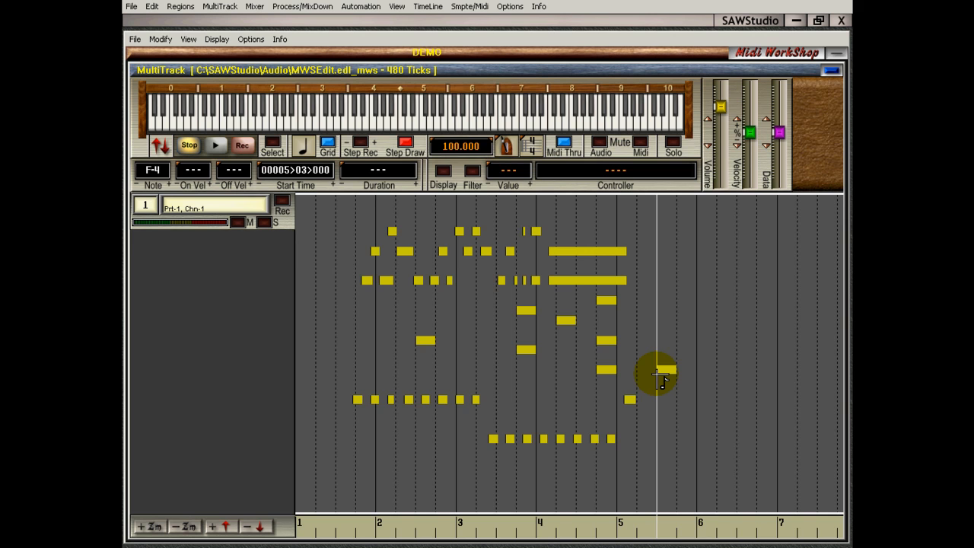
click(713, 371)
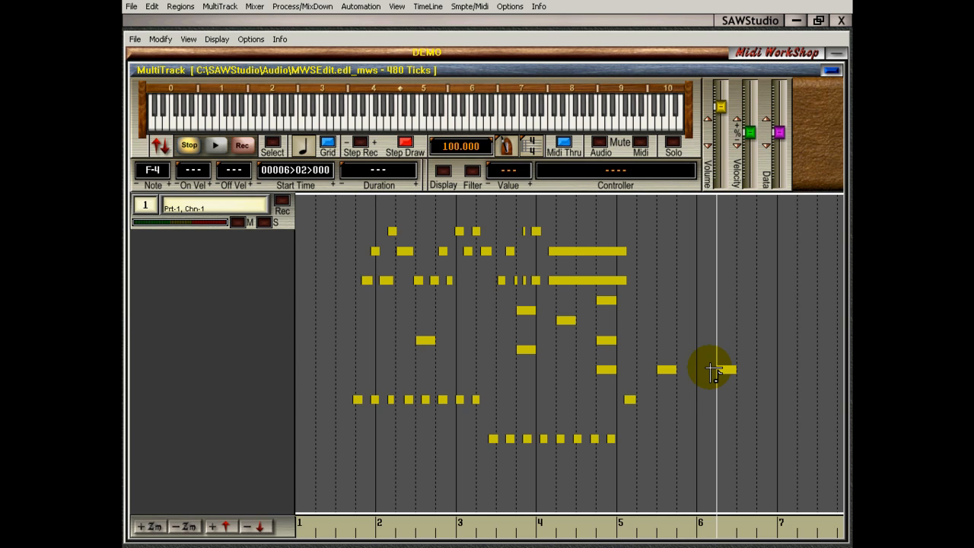
Step: Draw a one-beat A-4 note at 00005>02>000 and a B-4 note from the same position, stretched to the start of measure 7
click(643, 333)
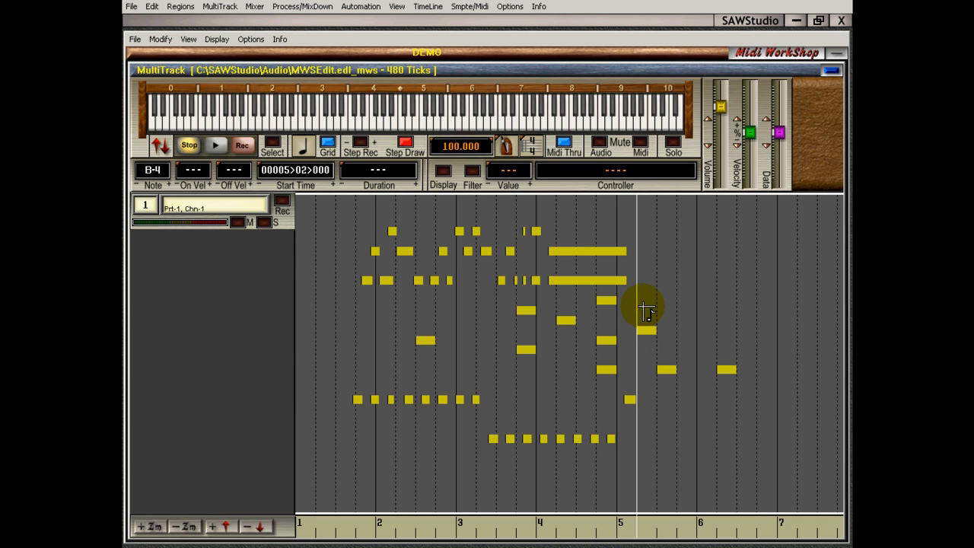
click(642, 311)
drag(656, 307, 778, 309)
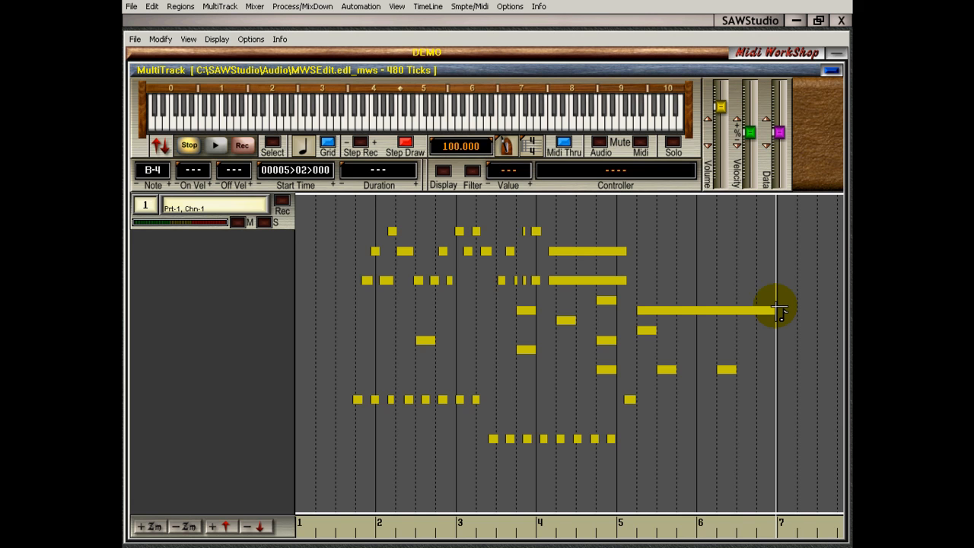
Step: Draw a one-beat D#-5 note at 00005>02>000 and an F#-5 note above it, stretched to the start of measure 6
click(648, 274)
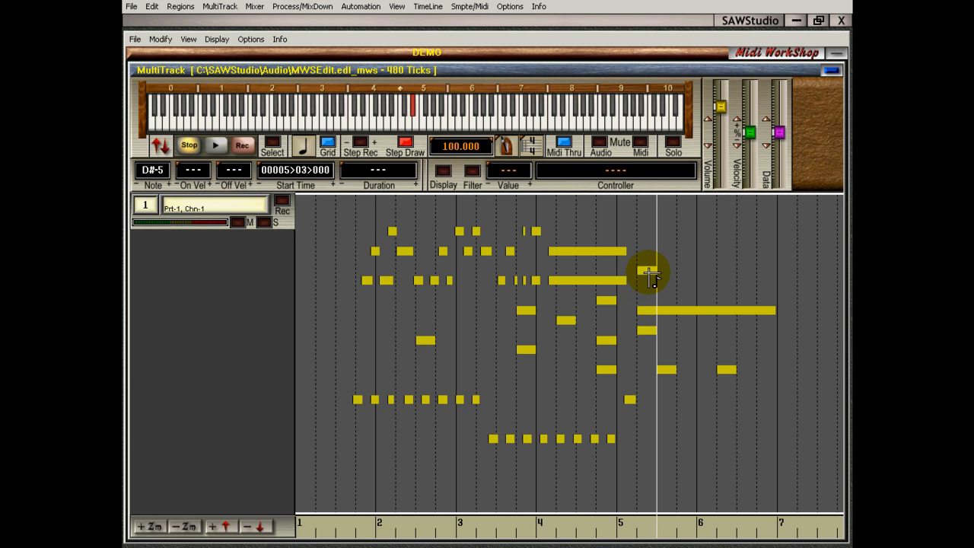
click(647, 241)
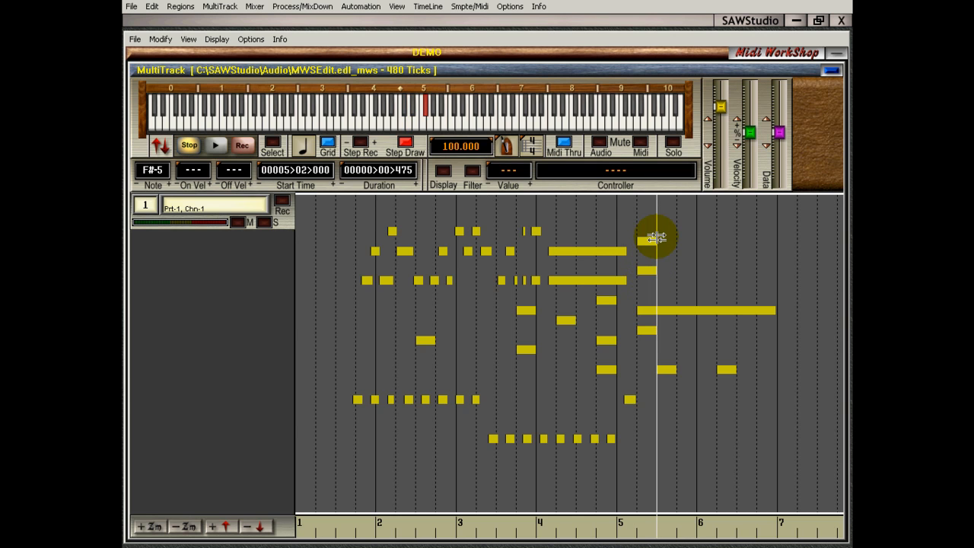
drag(656, 238, 699, 241)
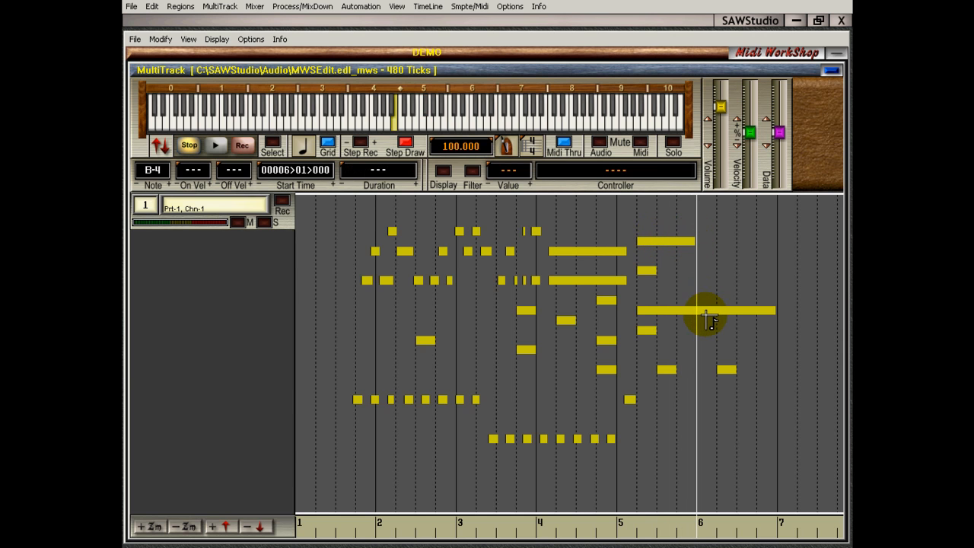
Step: Turn off Step Draw and undo all the notes drawn with it
click(403, 141)
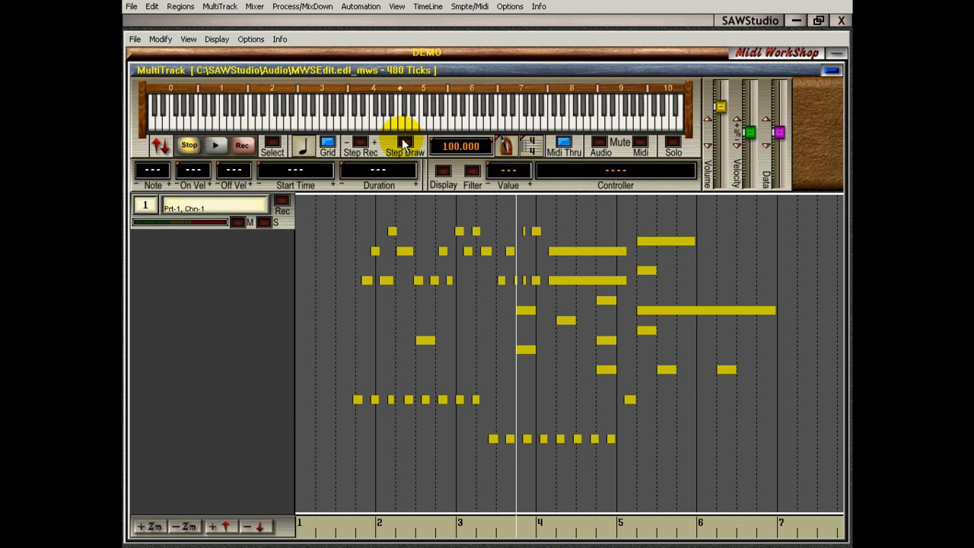
key(ctrl+z)
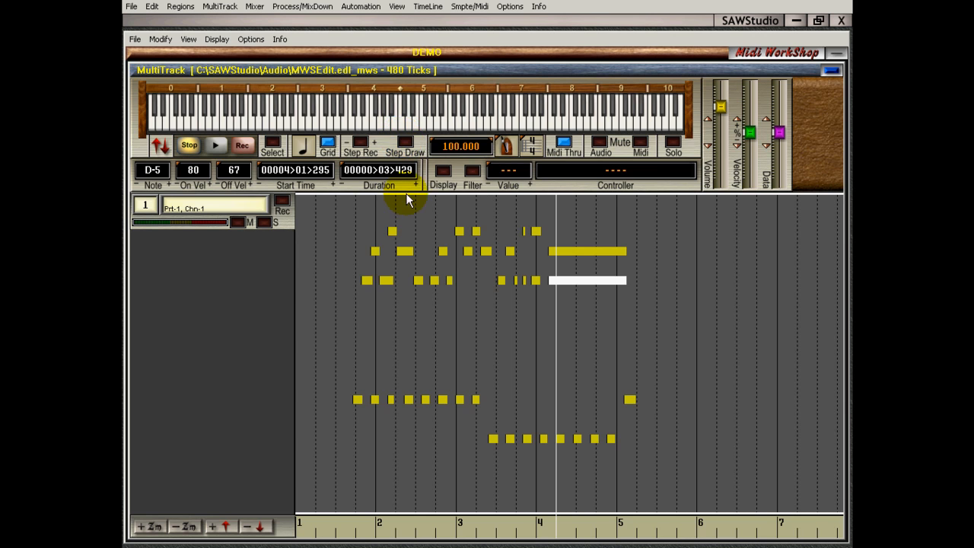
Step: Display the controller data, switch to track 2 and place the cursor on the grid line beside the Main Volume entry in measure 2
click(442, 170)
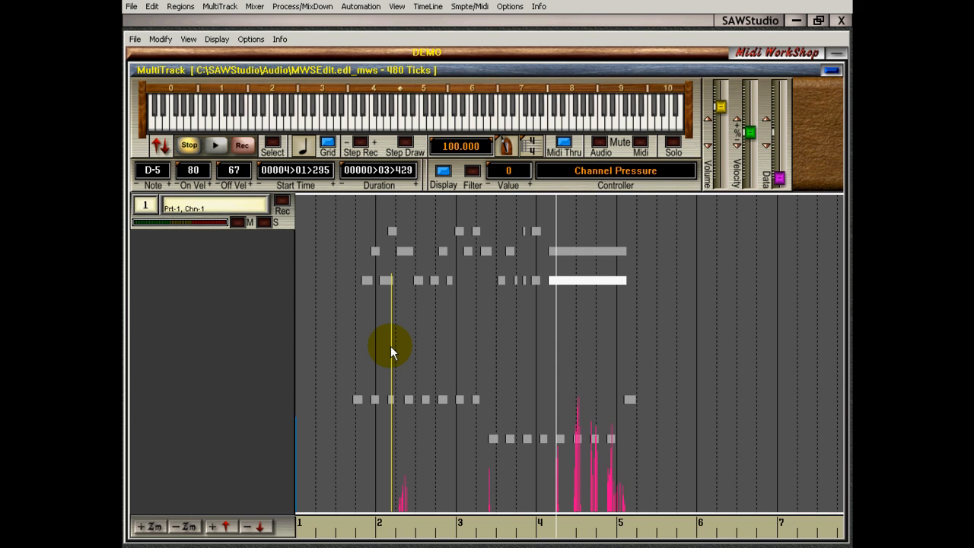
key(Down)
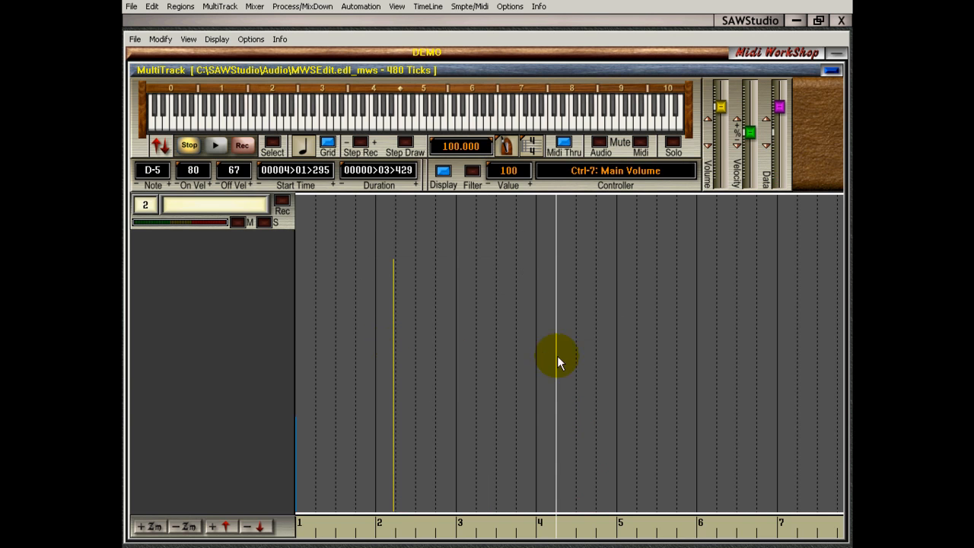
click(592, 392)
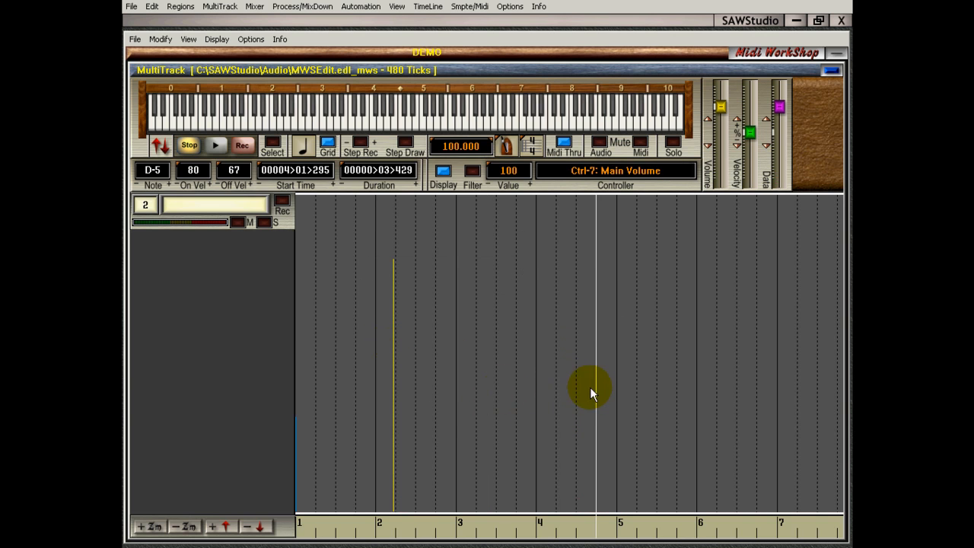
click(399, 369)
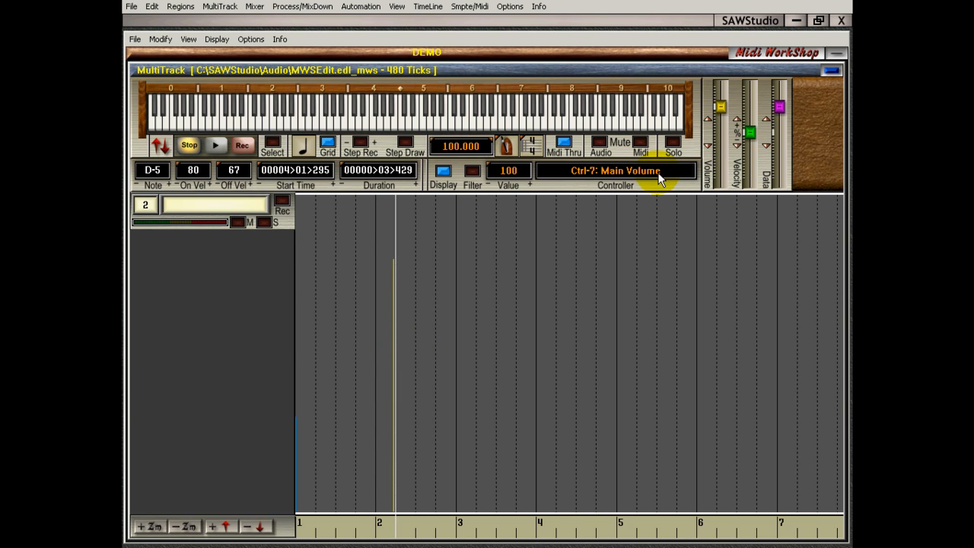
Step: Turn off Grid and place the cursor freely before, on and after the Main Volume entry in measure 2
click(327, 142)
click(404, 356)
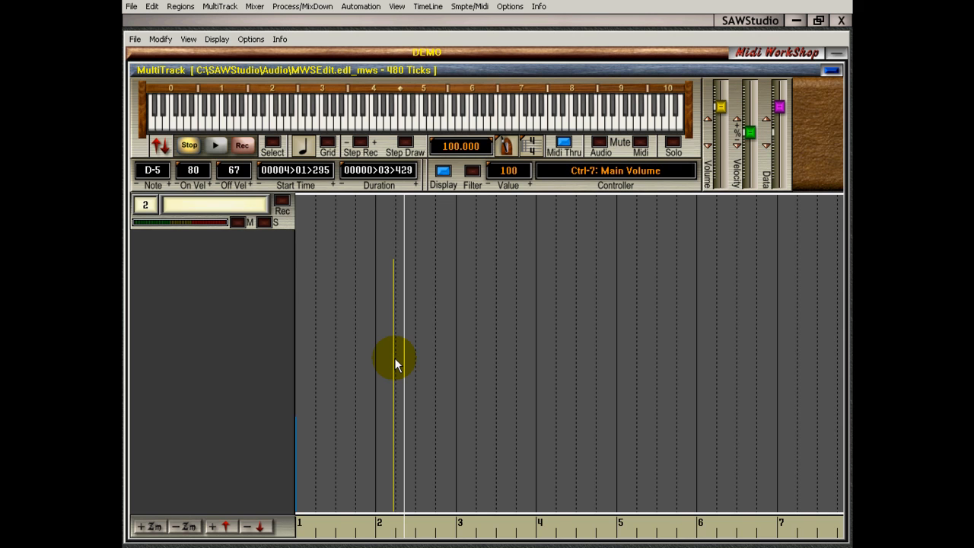
click(350, 323)
click(409, 311)
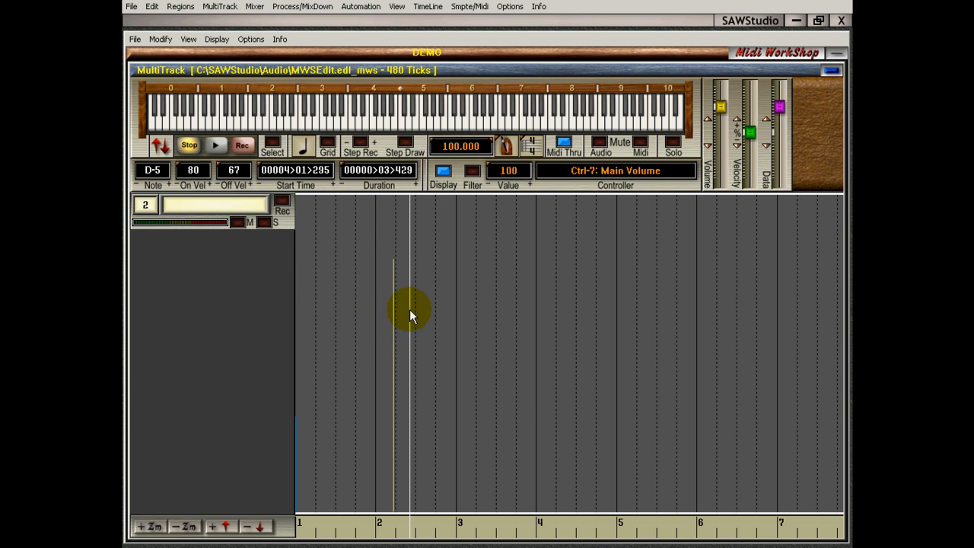
click(393, 357)
click(349, 356)
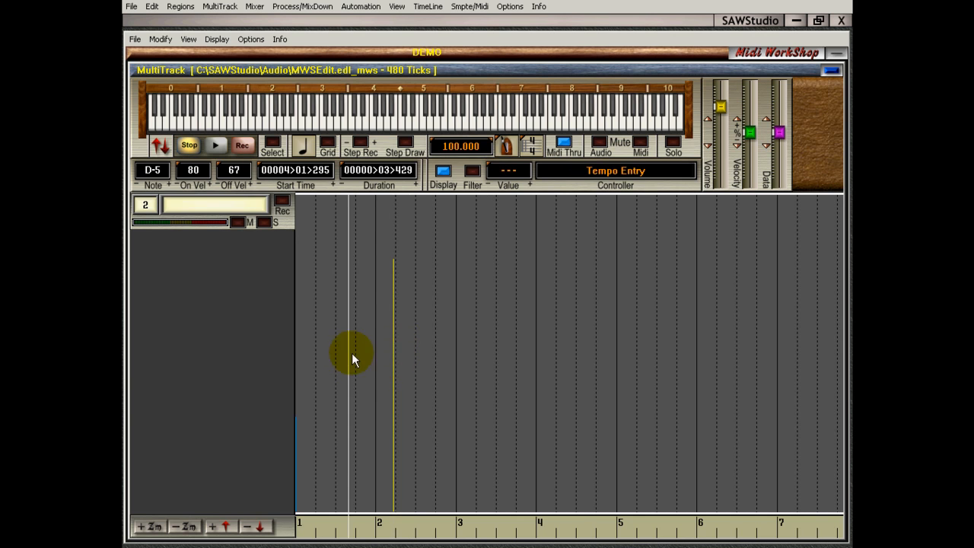
click(425, 355)
click(405, 355)
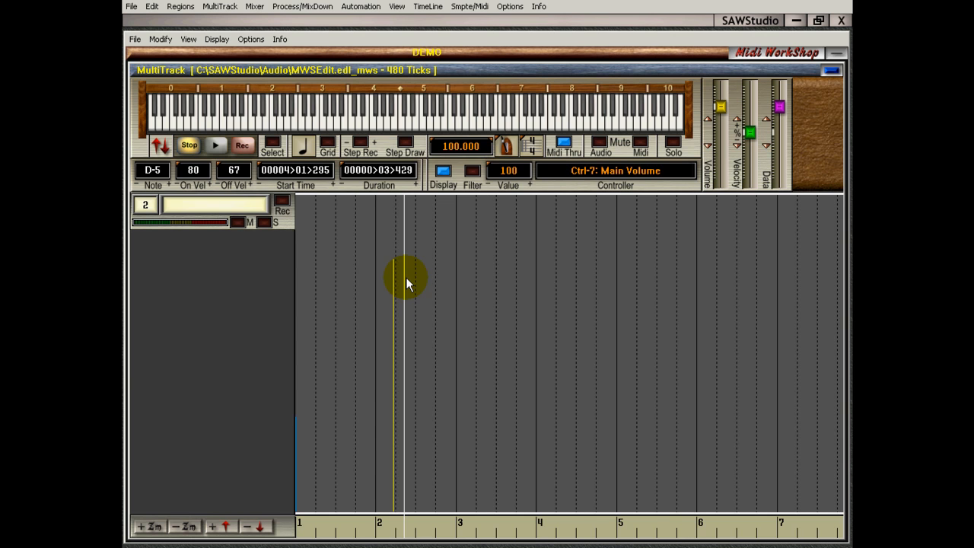
Step: Mark ranges of different lengths over the Main Volume entry on track 2, one reaching nearly to measure 7, and clear the marking
click(383, 523)
drag(383, 523, 411, 524)
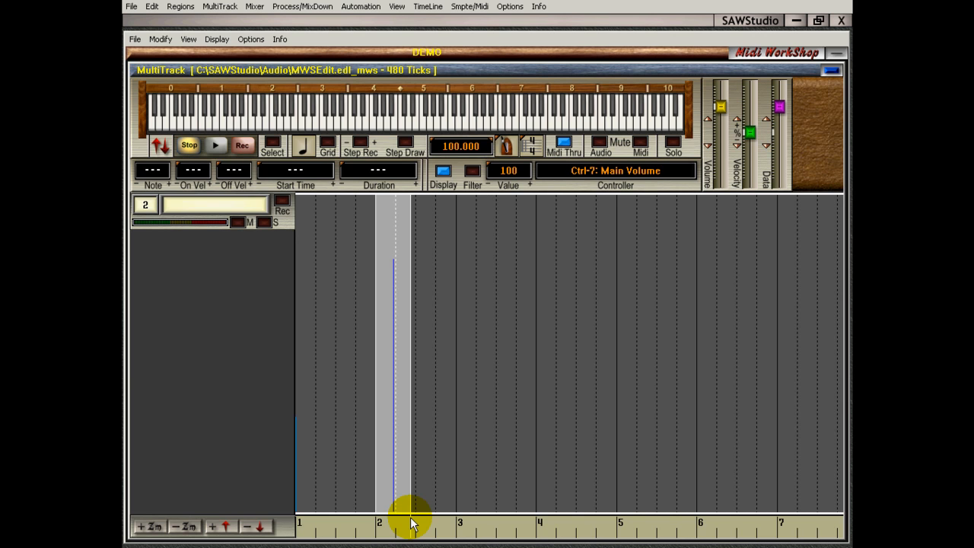
drag(370, 523, 505, 522)
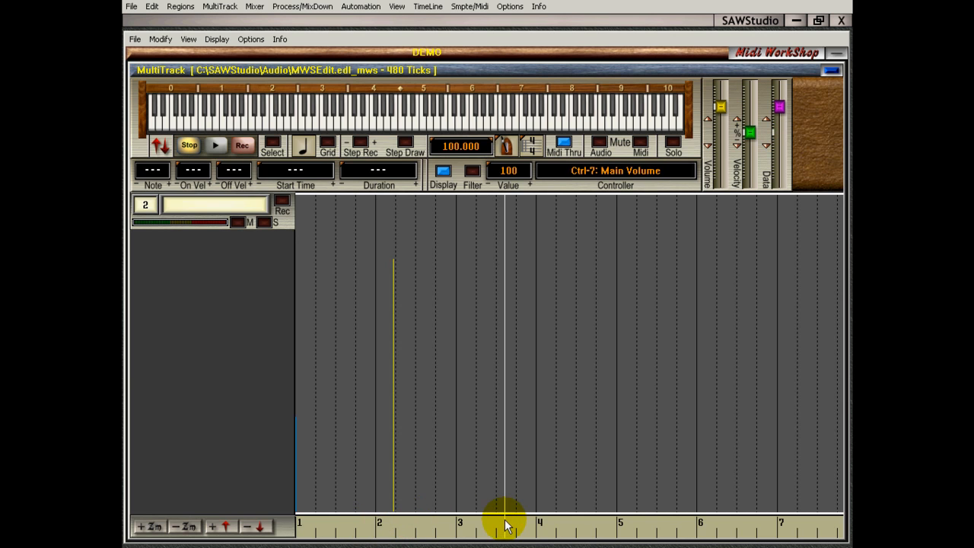
drag(369, 524, 765, 522)
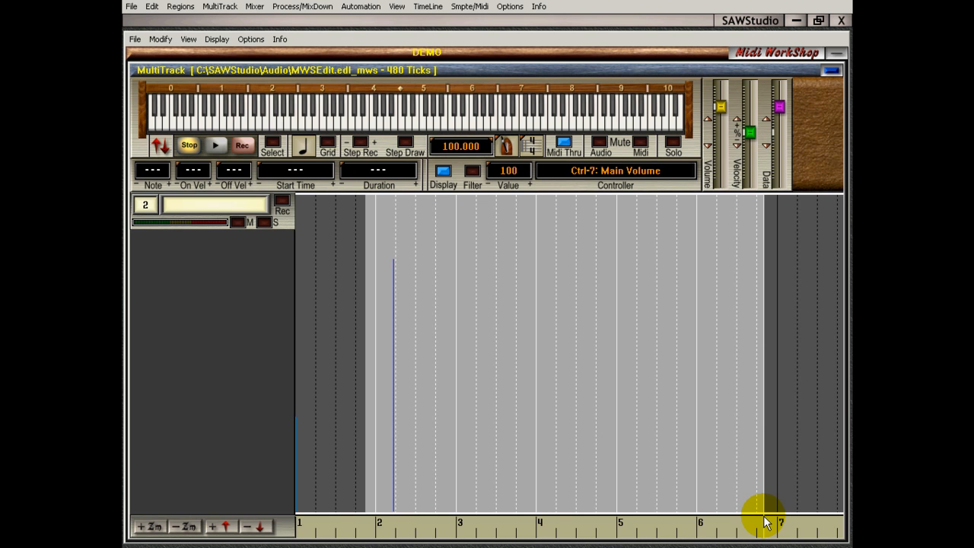
click(462, 495)
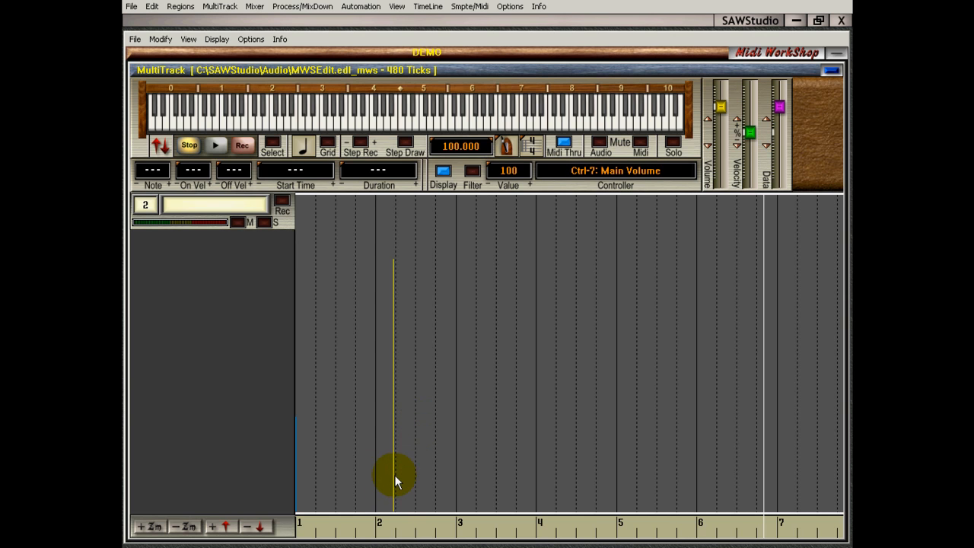
Step: Mark a narrow area around track 2's Main Volume entry, move it into measure 4 and move it back to beat 2 of measure 2
click(386, 526)
drag(386, 526, 409, 526)
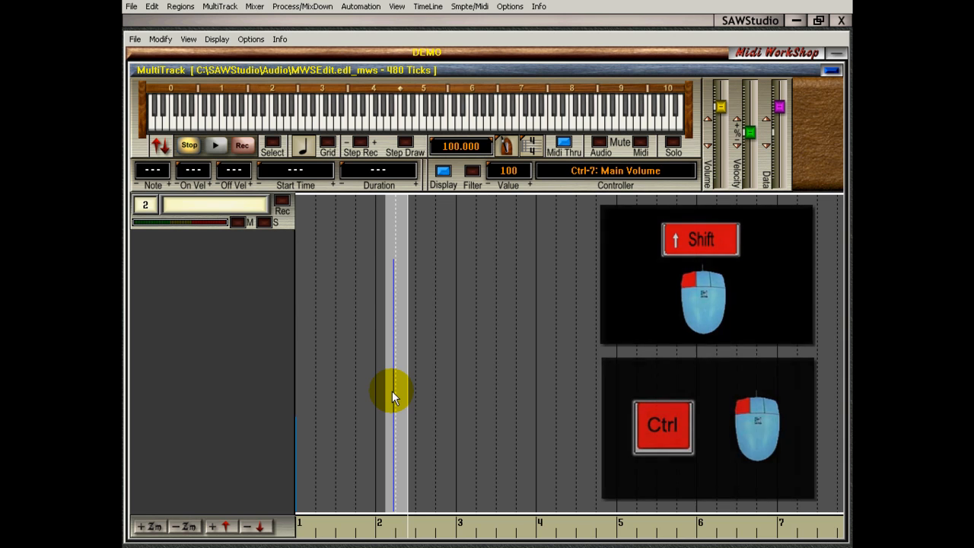
drag(392, 391, 384, 390)
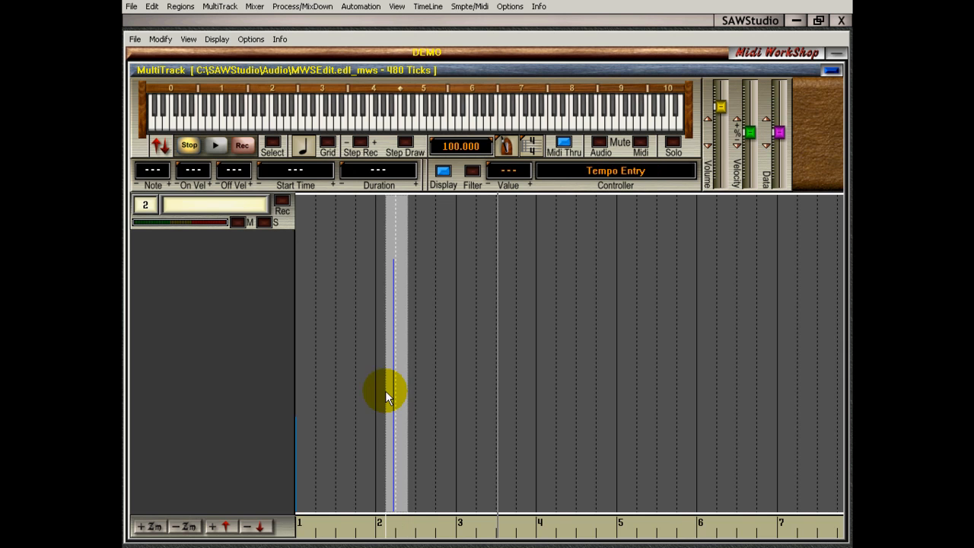
click(567, 390)
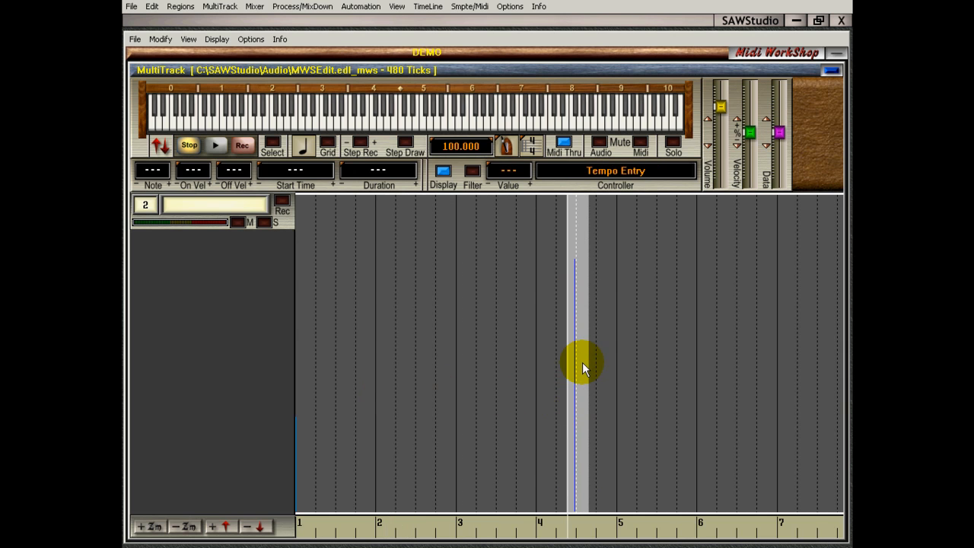
click(394, 366)
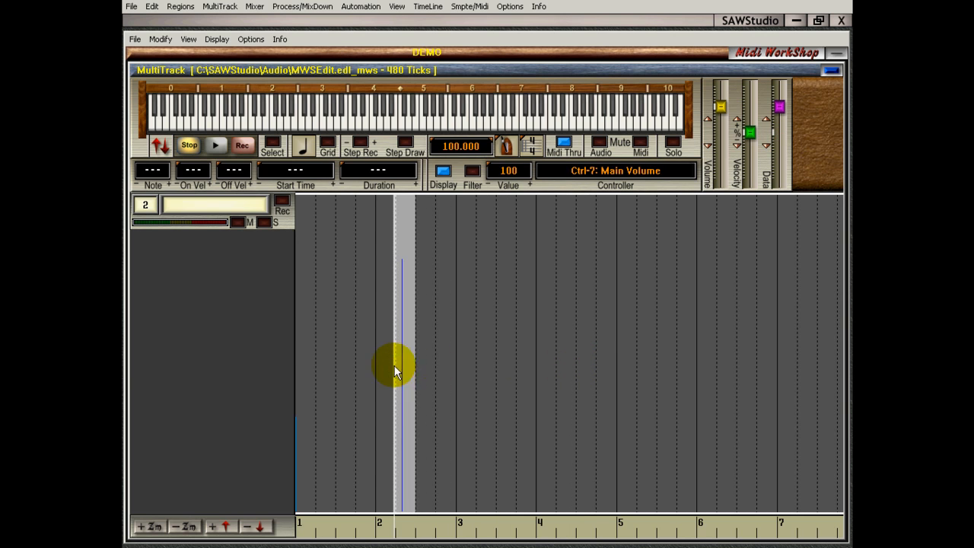
Step: Show all tracks and move the marked Main Volume entry from track 2 to the same time position on track 6
click(459, 523)
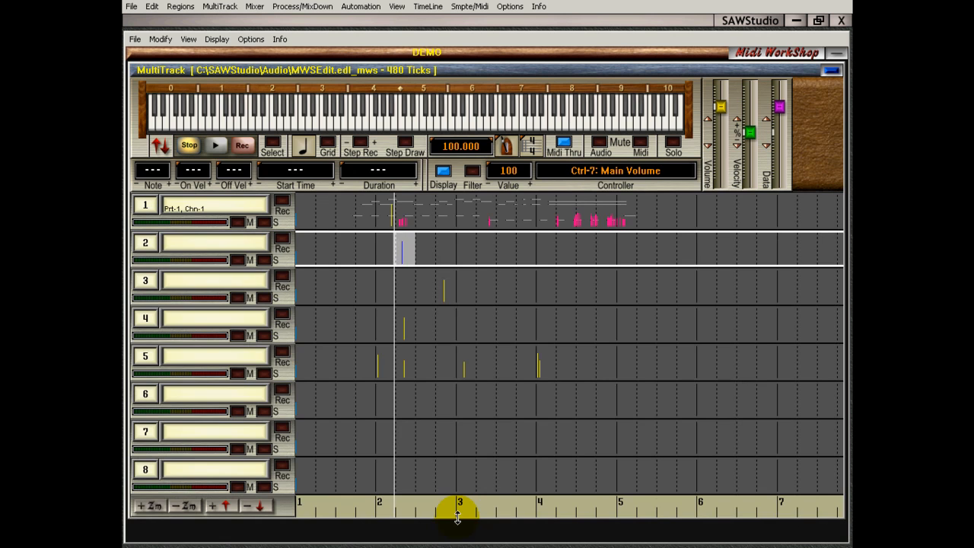
click(396, 251)
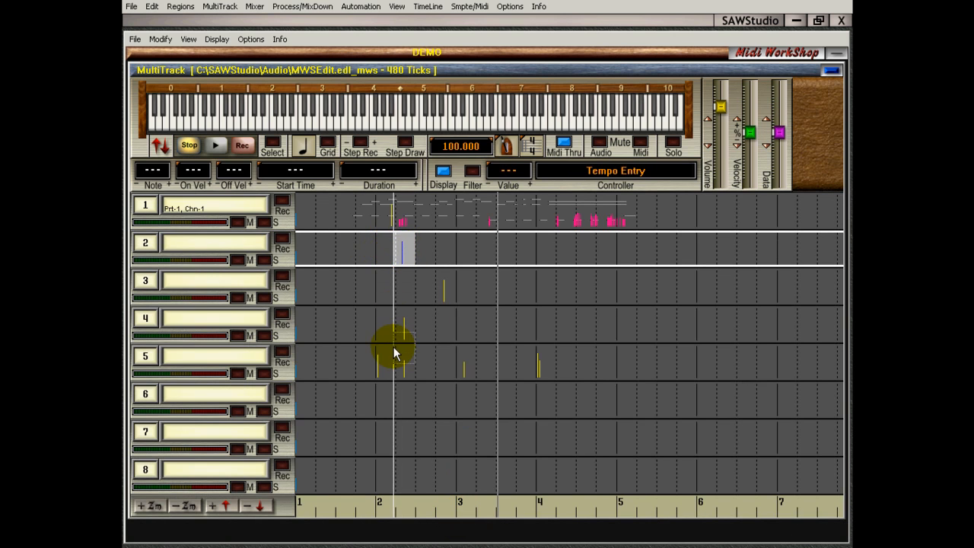
click(393, 404)
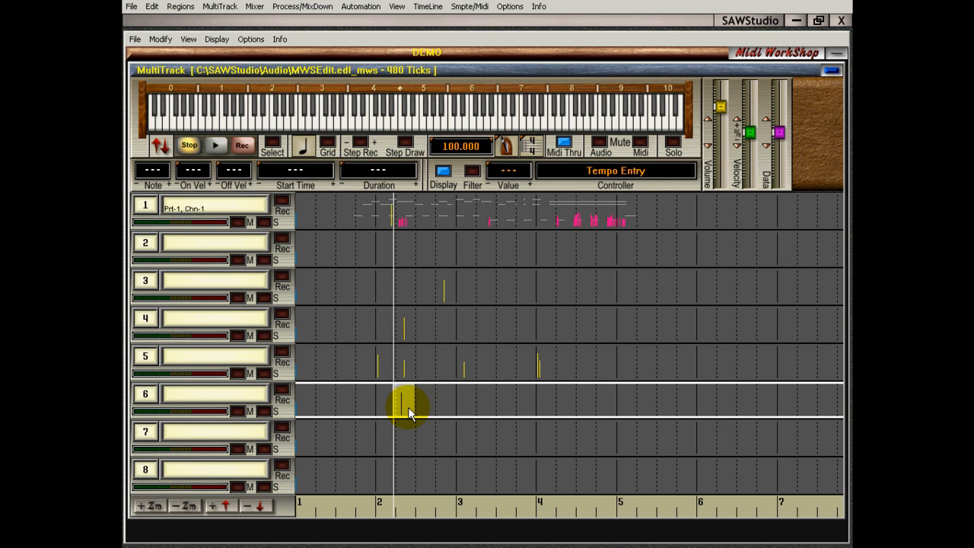
Step: Undo the move to track 6 and mark the same area around the entry on track 2 again in the single-track view
key(ctrl+z)
click(407, 411)
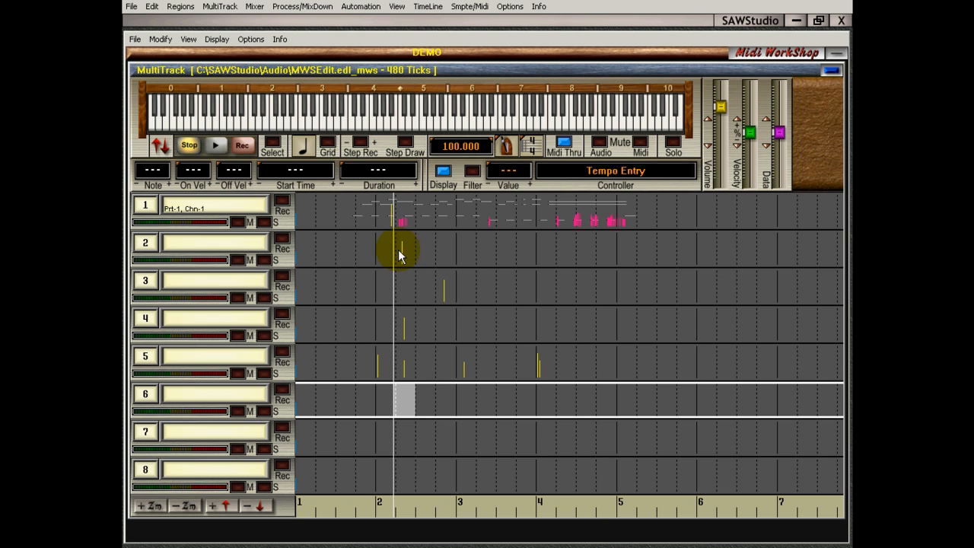
click(399, 255)
key(BackSpace)
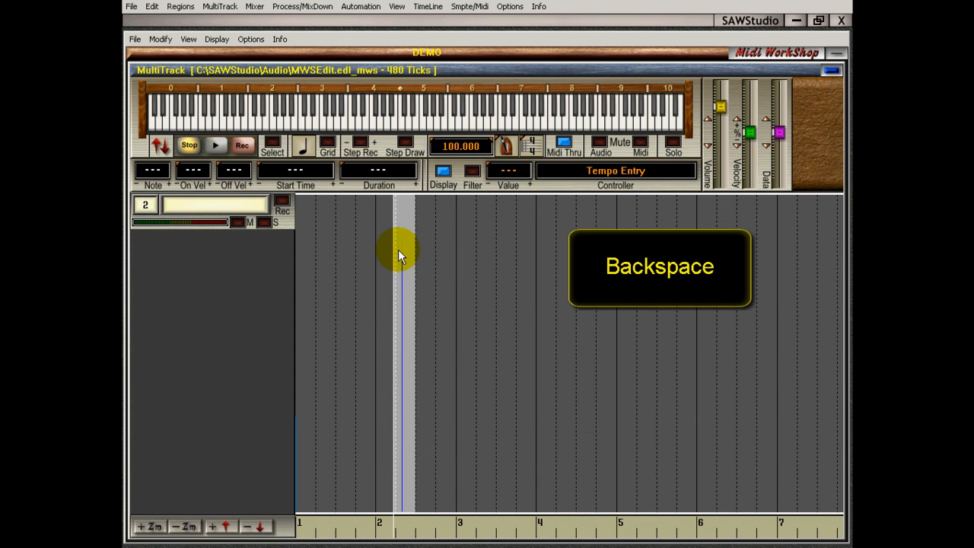
Step: Move the marked Main Volume entry to beat 4 of measure 4, then back to beat 3 of measure 2
click(589, 353)
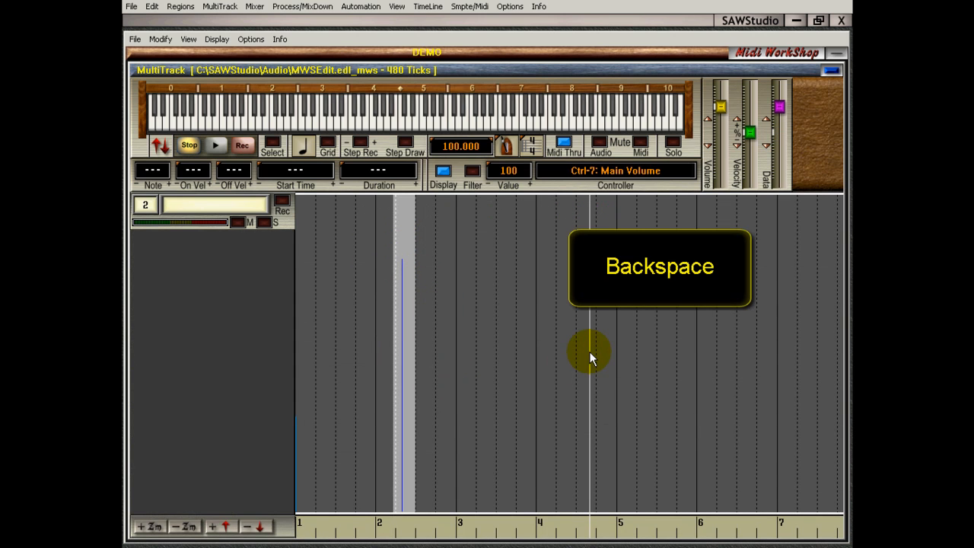
click(589, 351)
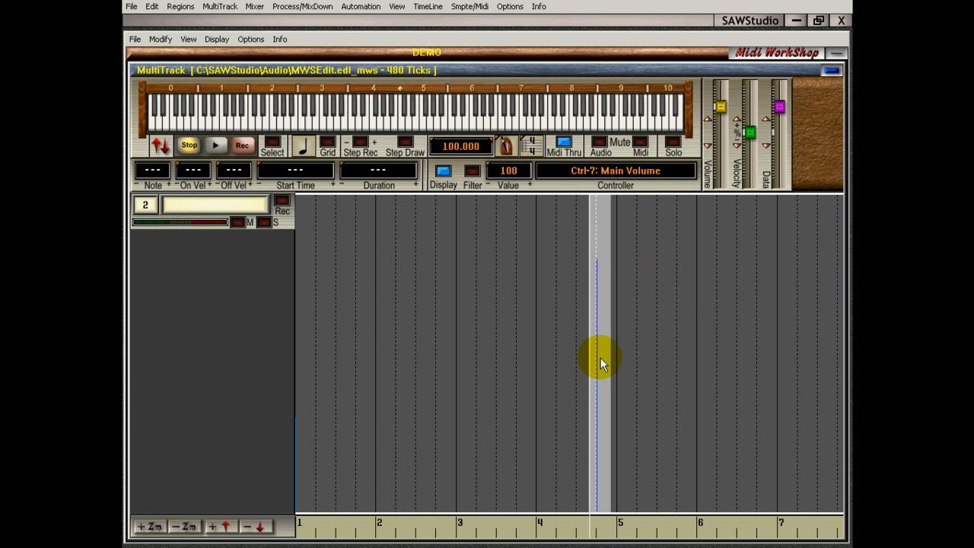
click(408, 356)
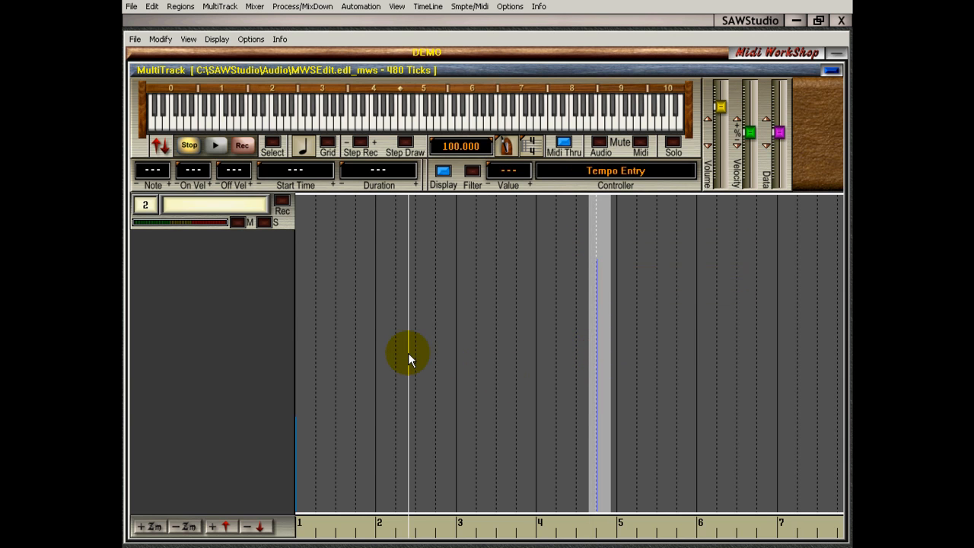
click(408, 353)
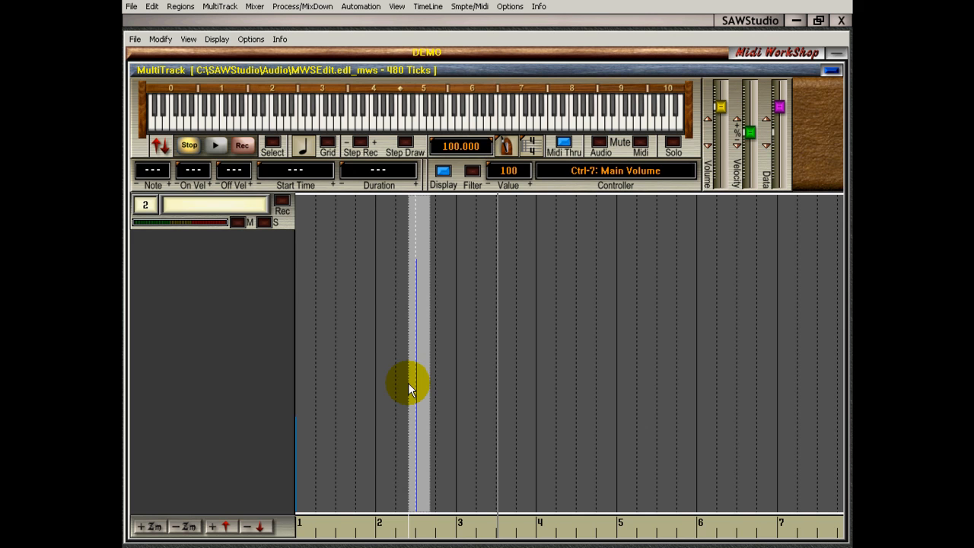
Step: Copy the marked Main Volume entry into measure 4 and near the start of measure 6 on track 2, and show all tracks
click(559, 383)
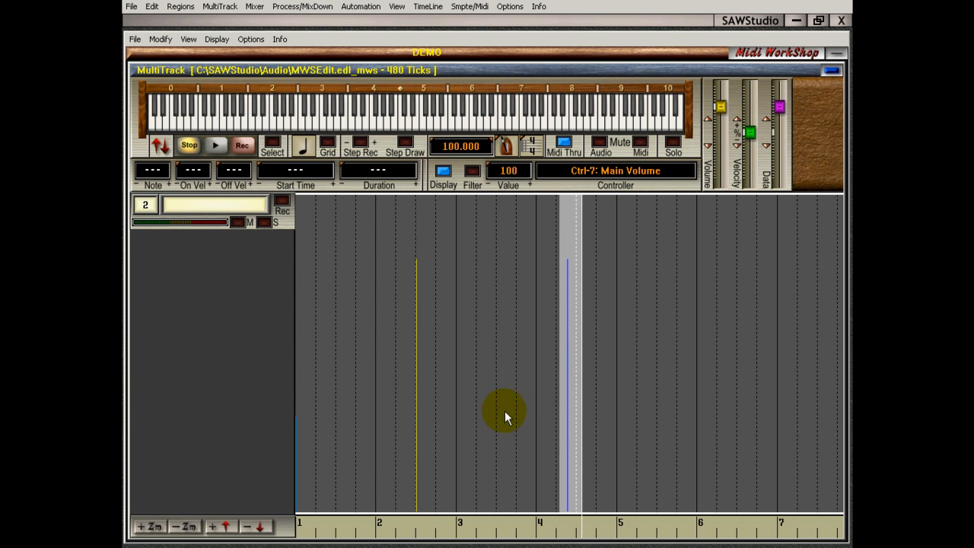
click(693, 370)
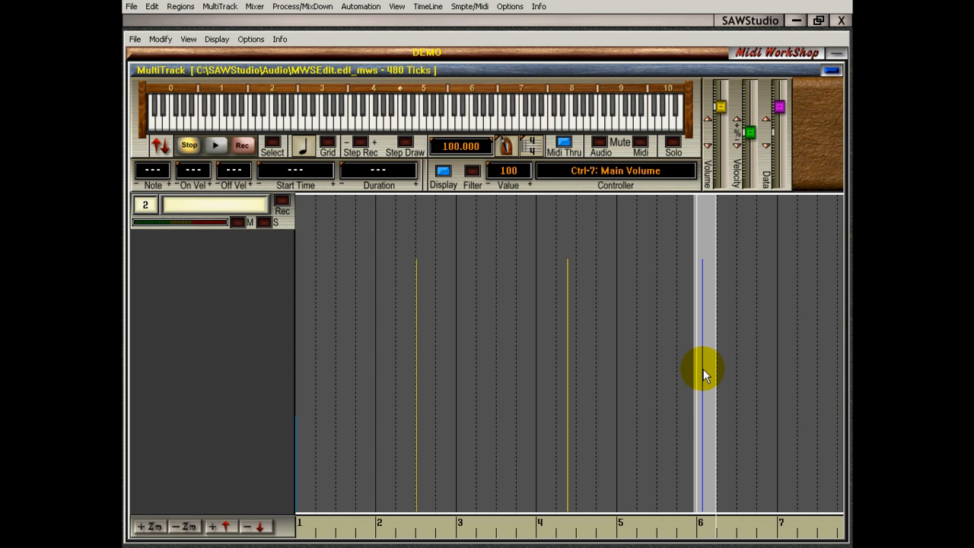
key(z)
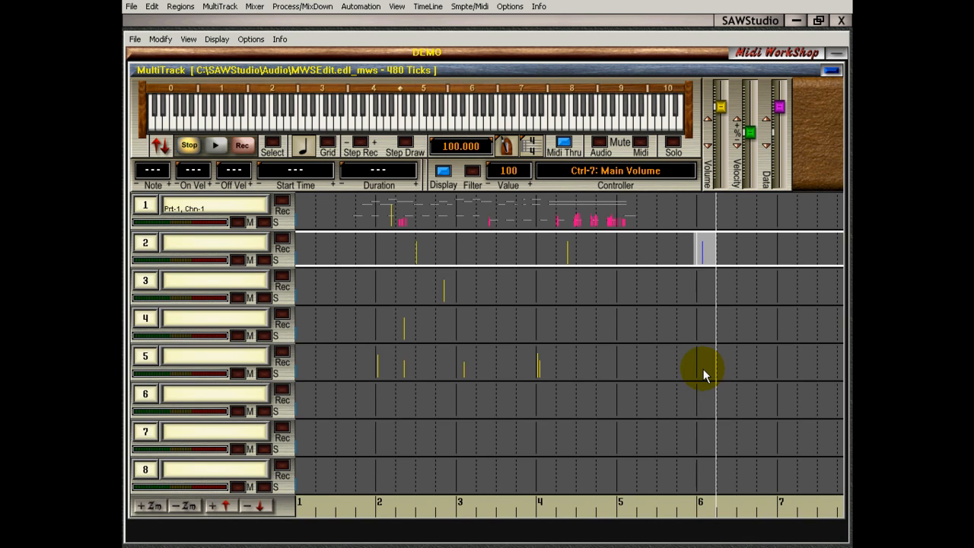
Step: Copy the marked Main Volume entry near the start of measure 6 on track 2 to the same position on track 4
click(694, 251)
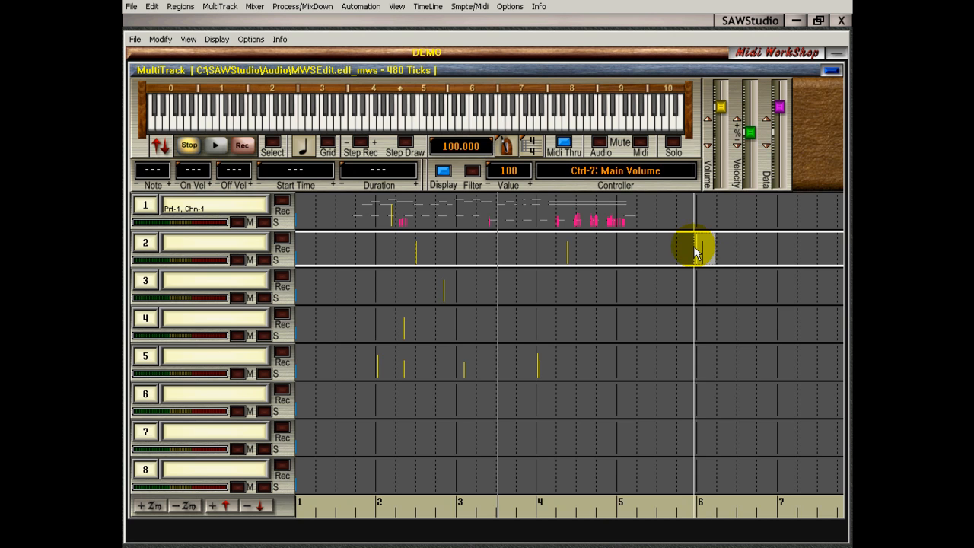
click(693, 322)
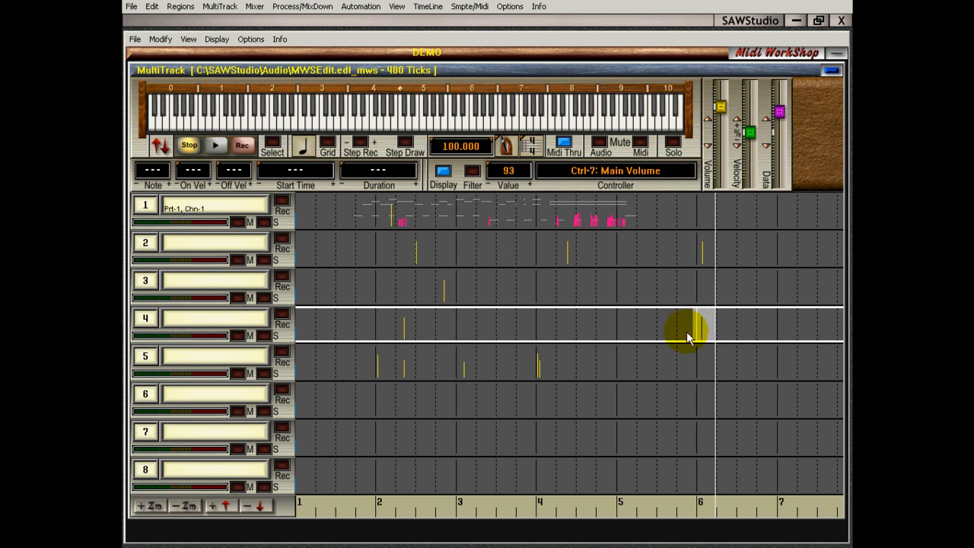
click(699, 325)
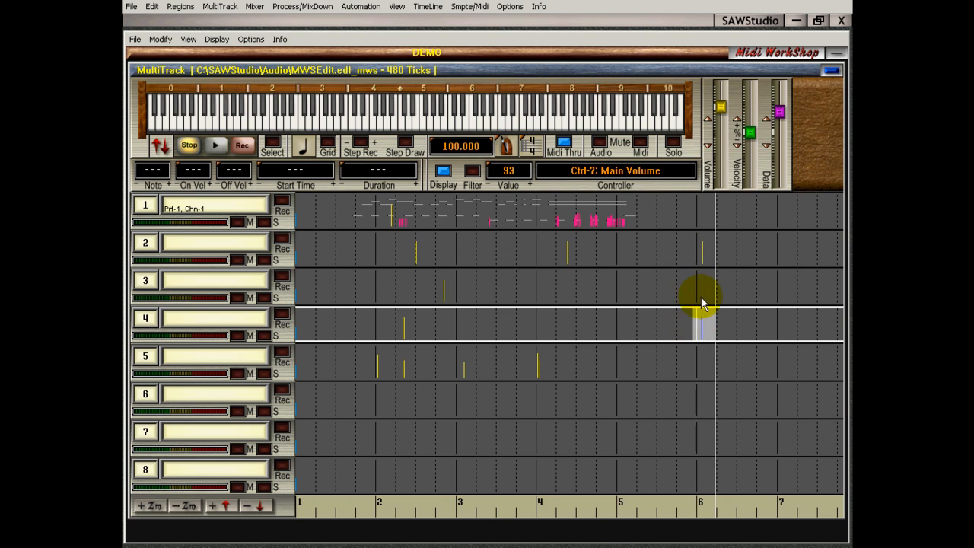
Step: Step through the tracks in the single-track view to track 2 and delete the marked Main Volume entry near the start of measure 6
double_click(447, 332)
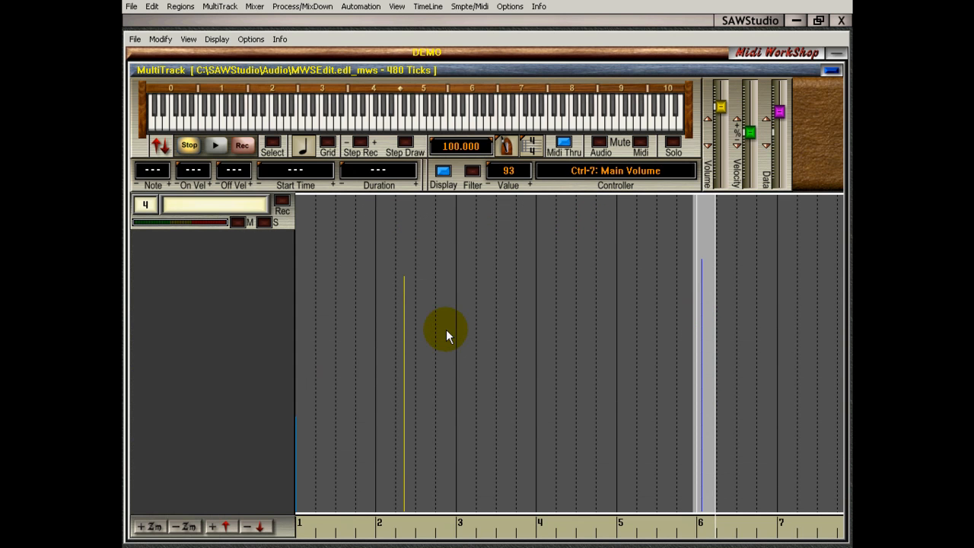
key(Up)
key(Up)
key(Up)
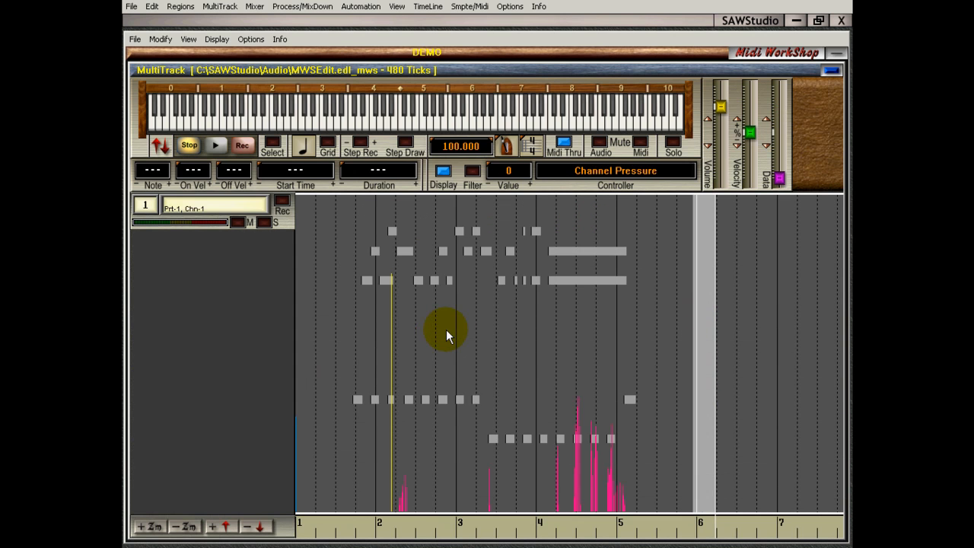
key(Down)
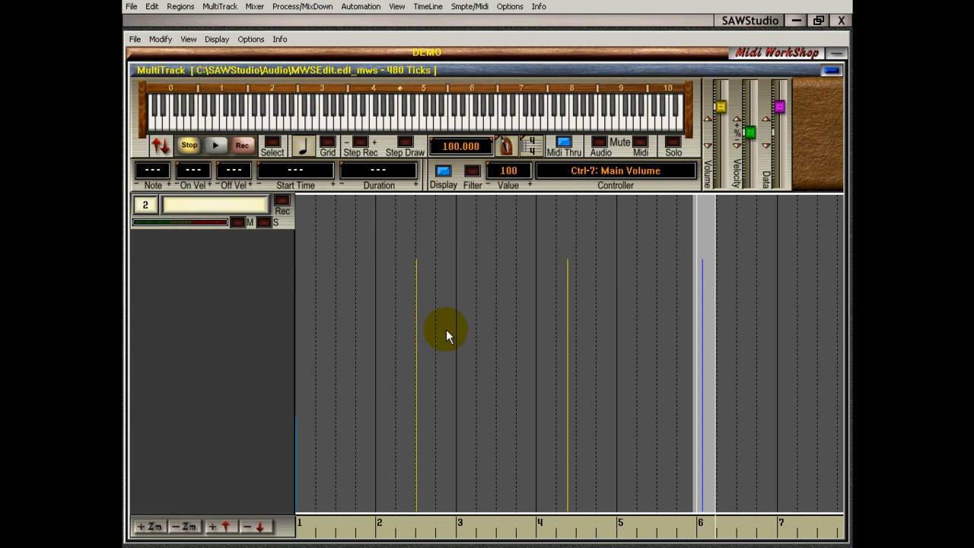
click(493, 368)
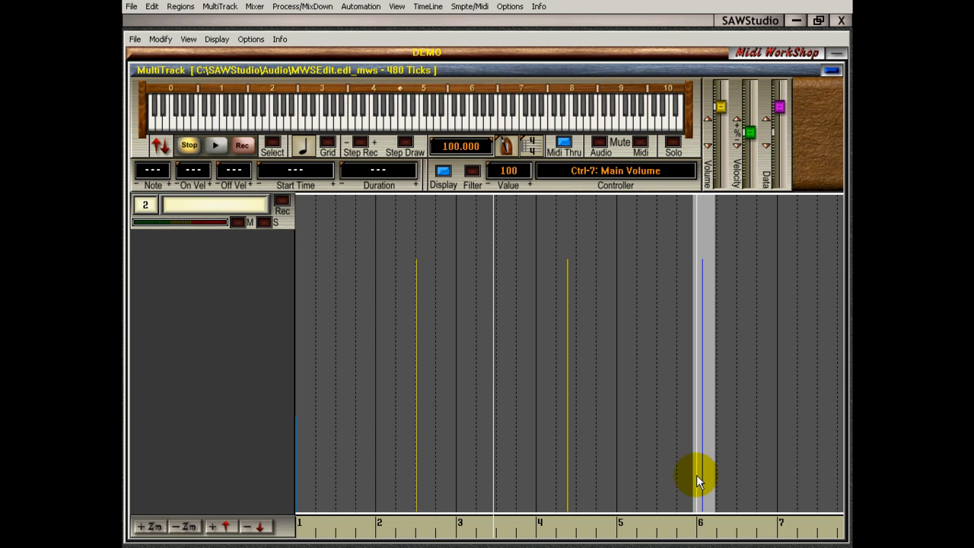
key(Delete)
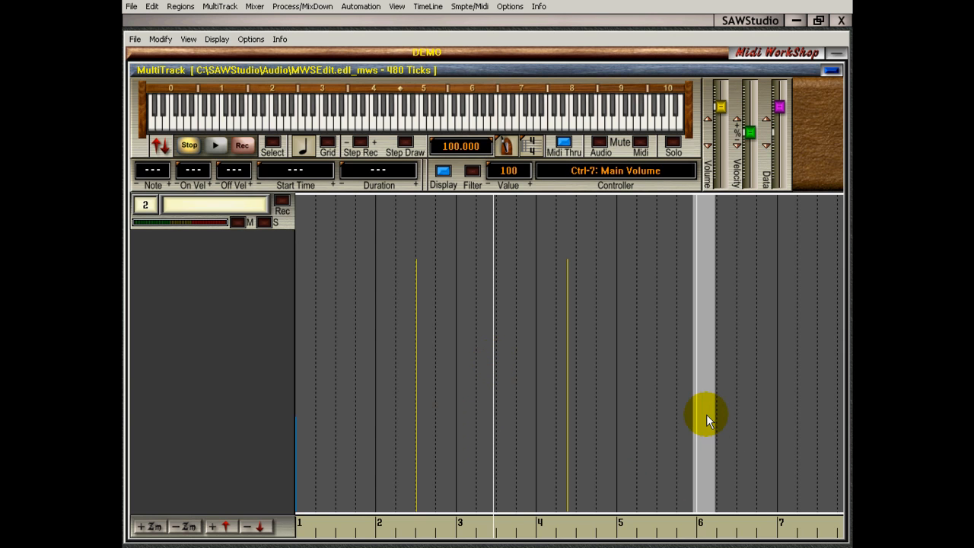
Step: Mark the area around the Main Volume entry in measure 4, delete the entry and undo the deletion
drag(561, 525, 579, 534)
key(Delete)
key(ctrl+z)
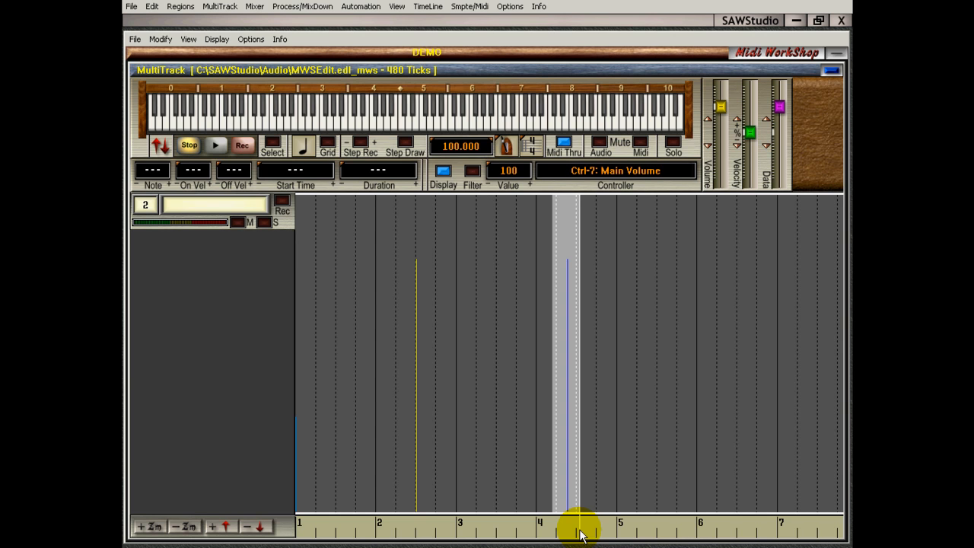
Step: Mark the area from measure 1 into measure 3, delete the Main Volume entry inside it and clear the marked area
click(389, 428)
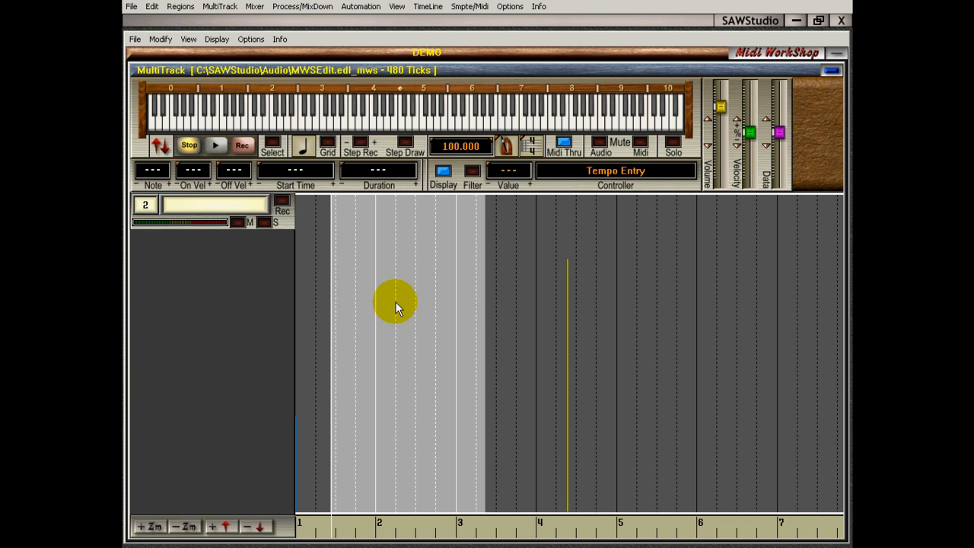
click(395, 302)
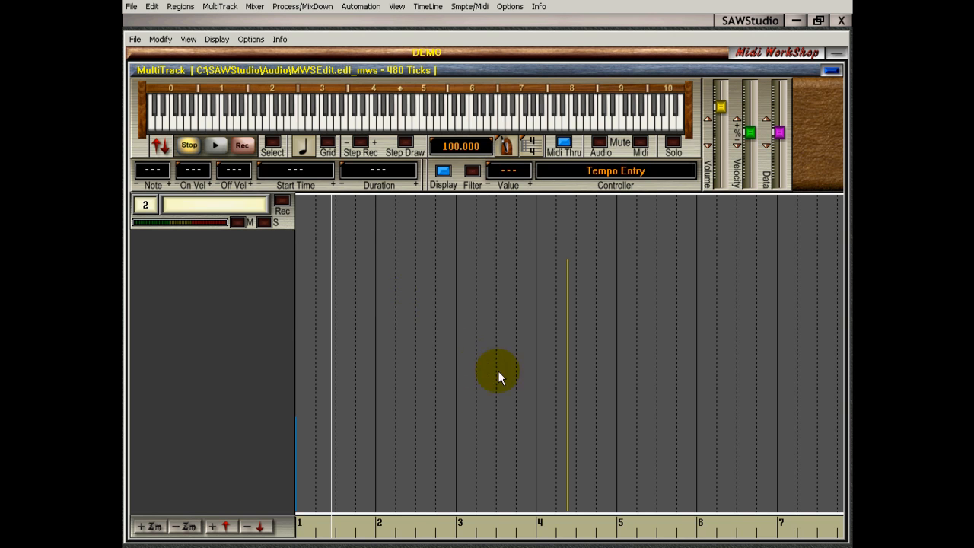
Step: Select the Main Volume entry in measure 4, lower its value to 89 and then raise it to 93
click(579, 367)
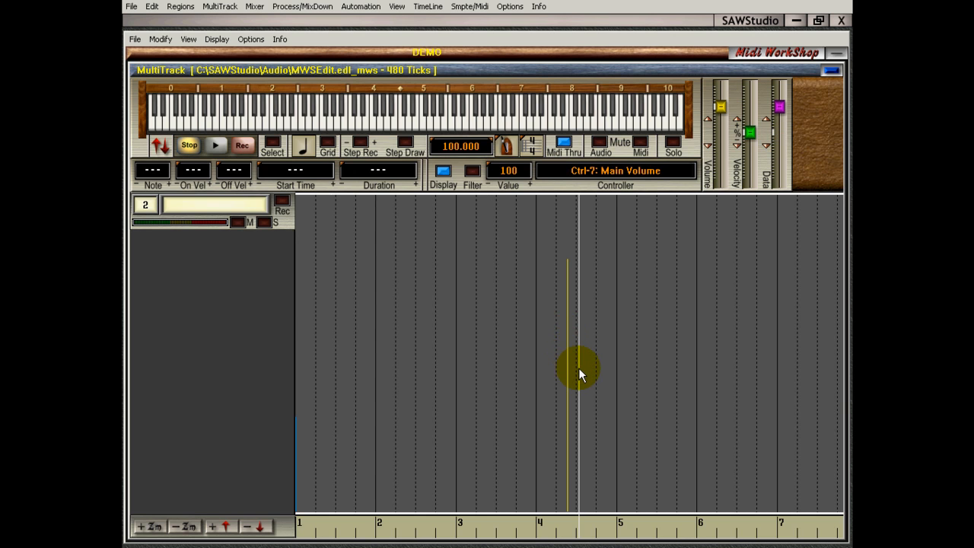
mouse_move(786, 107)
mouse_down()
mouse_move(779, 133)
mouse_move(778, 115)
mouse_up()
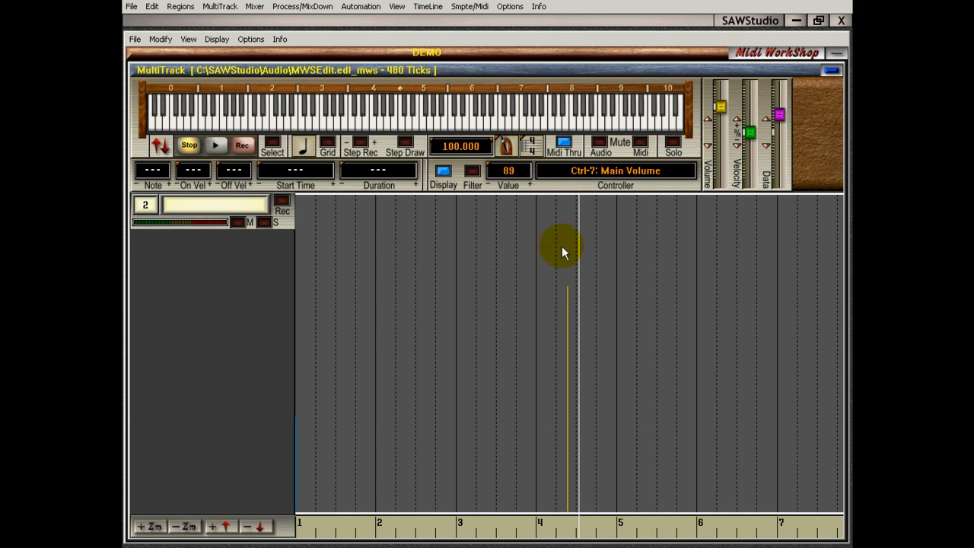
click(531, 186)
click(530, 185)
click(530, 186)
click(530, 185)
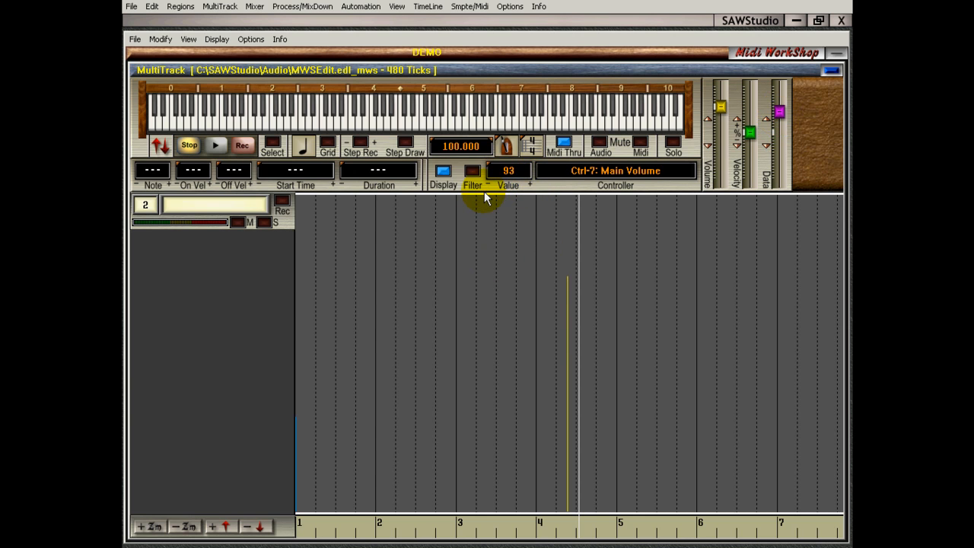
Step: Lower the value of the Main Volume entry in measure 4 to 82 in single increments
click(487, 184)
click(487, 184)
click(487, 184)
click(487, 185)
click(487, 185)
click(486, 184)
click(487, 184)
click(486, 184)
click(486, 183)
click(486, 183)
click(486, 183)
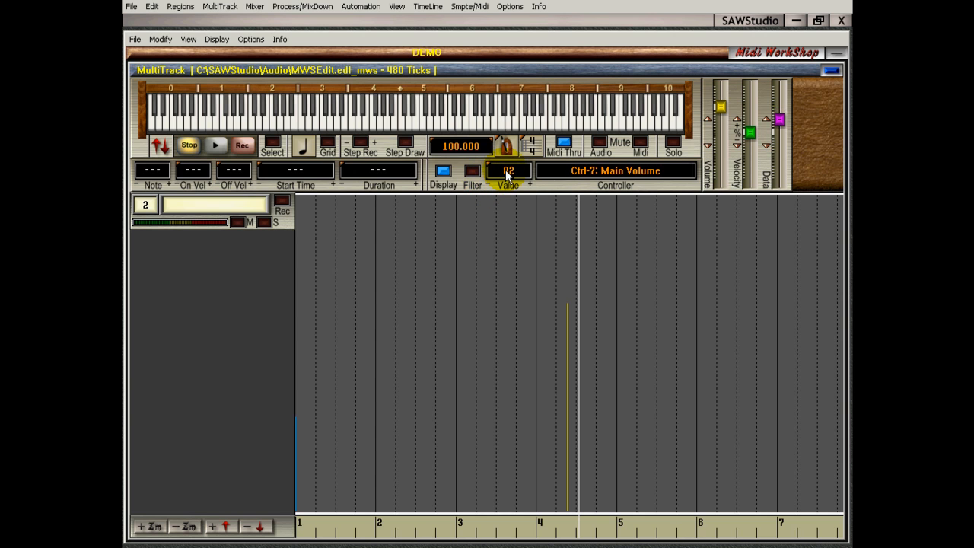
Step: Choose 74 from the list of values for the Main Volume entry in measure 4
click(506, 172)
click(572, 183)
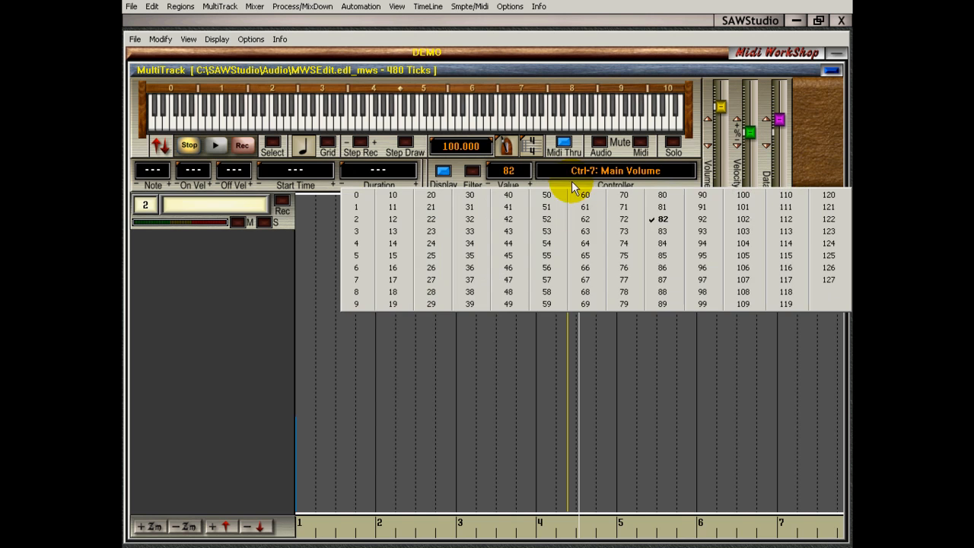
click(617, 242)
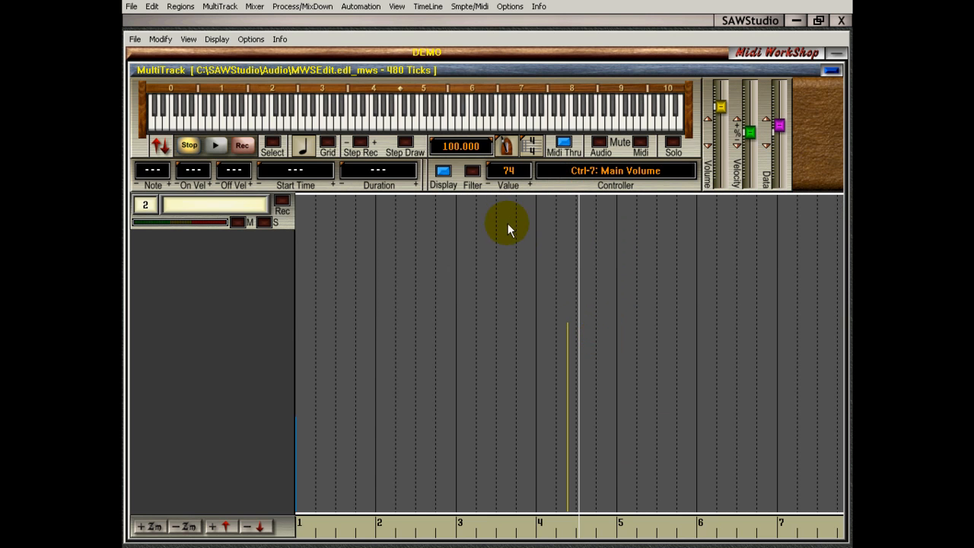
Step: Switch to Pencil Drawing Mode - Volume and draw five Main Volume entries across measures 2 to 5 on track 2
right_click(443, 172)
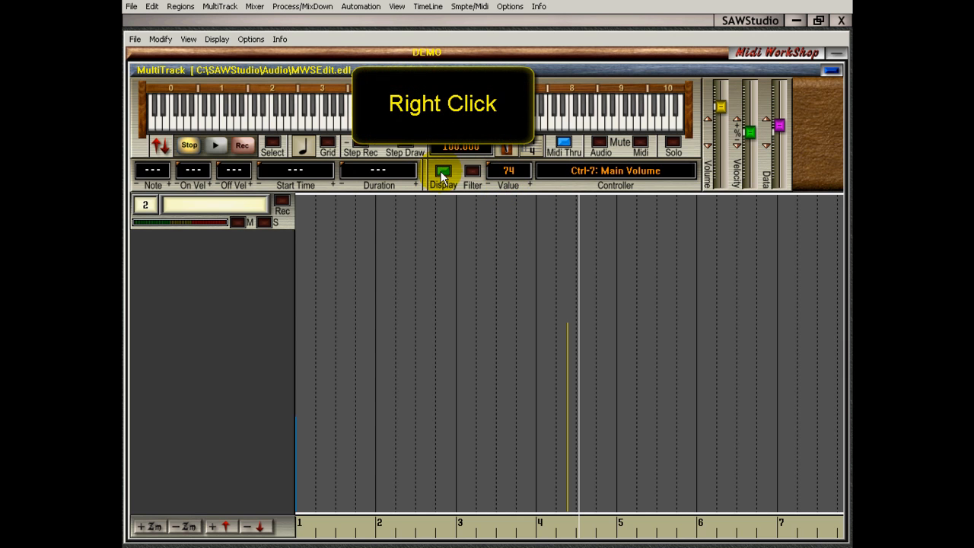
right_click(442, 176)
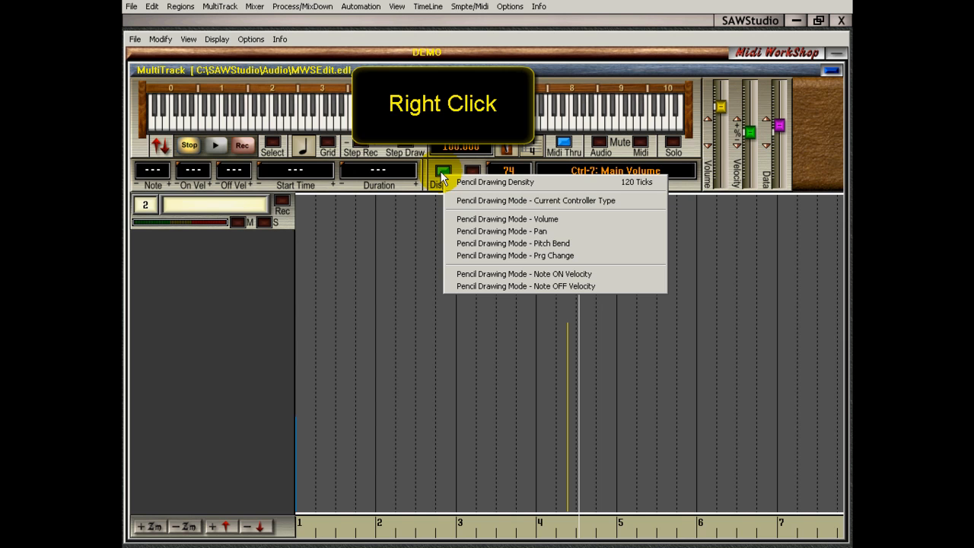
click(468, 219)
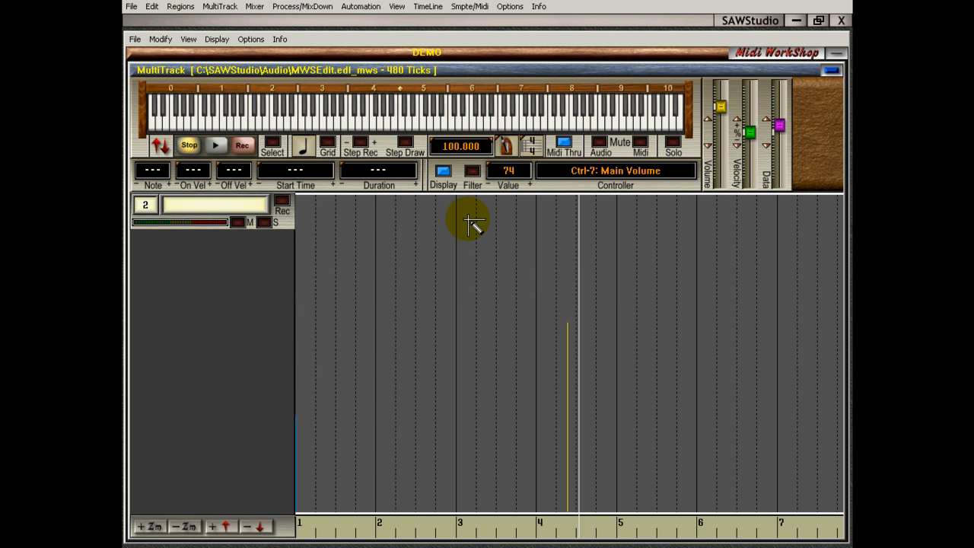
click(401, 321)
click(476, 251)
click(429, 255)
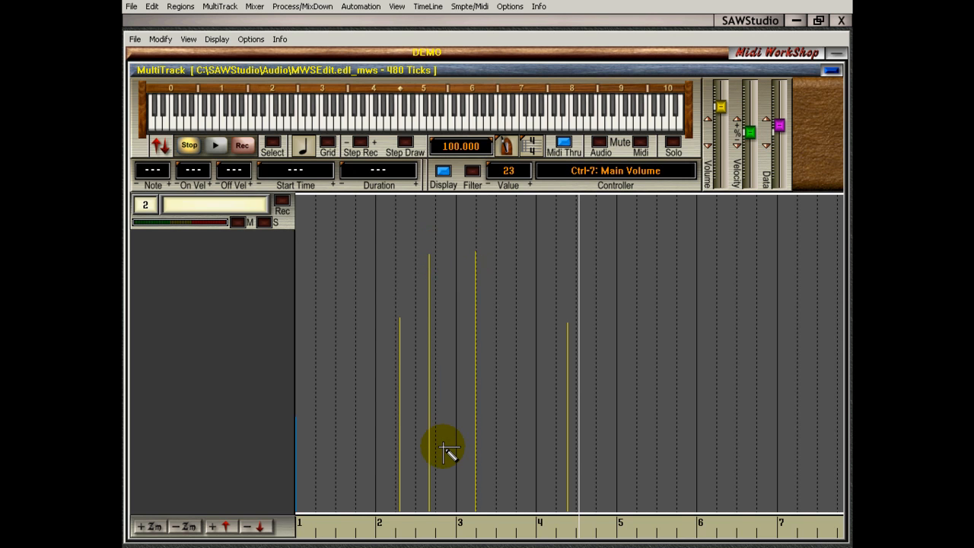
click(663, 270)
click(604, 256)
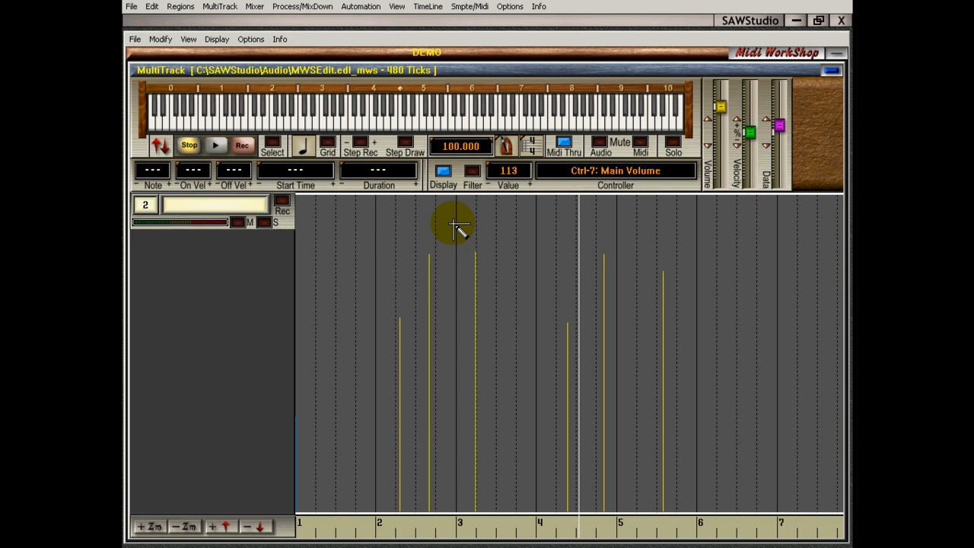
Step: Hide and redisplay the controller data on track 2, and examine the available pencil drawing options
click(443, 171)
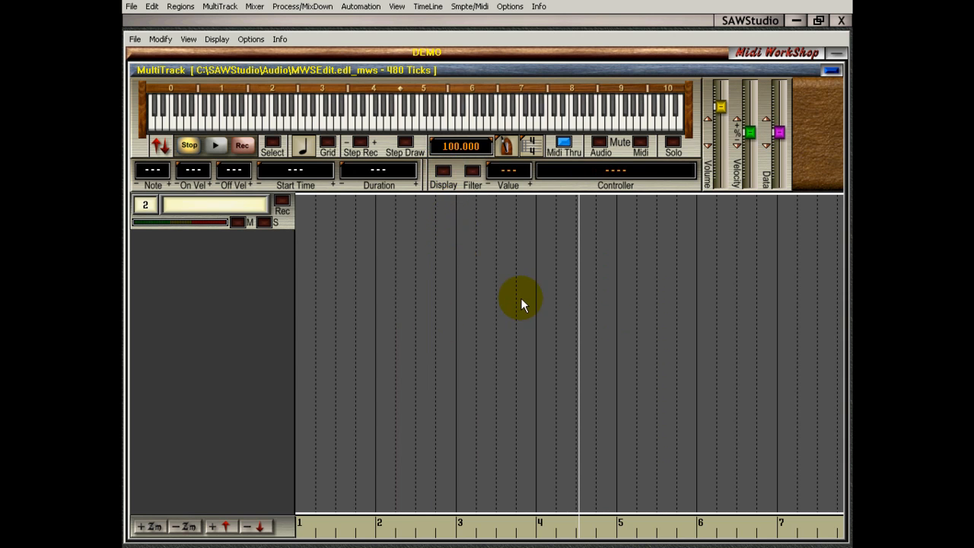
click(443, 171)
right_click(445, 170)
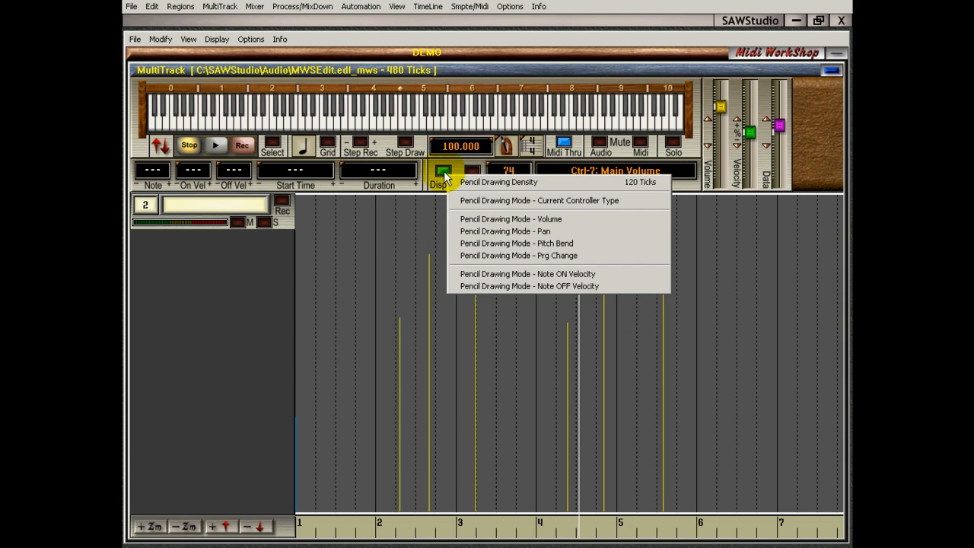
key(Escape)
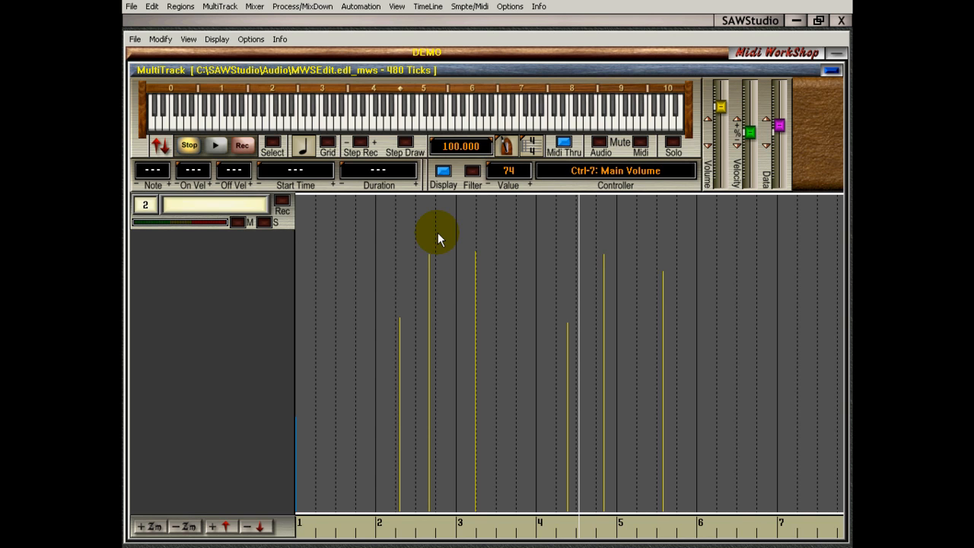
click(444, 275)
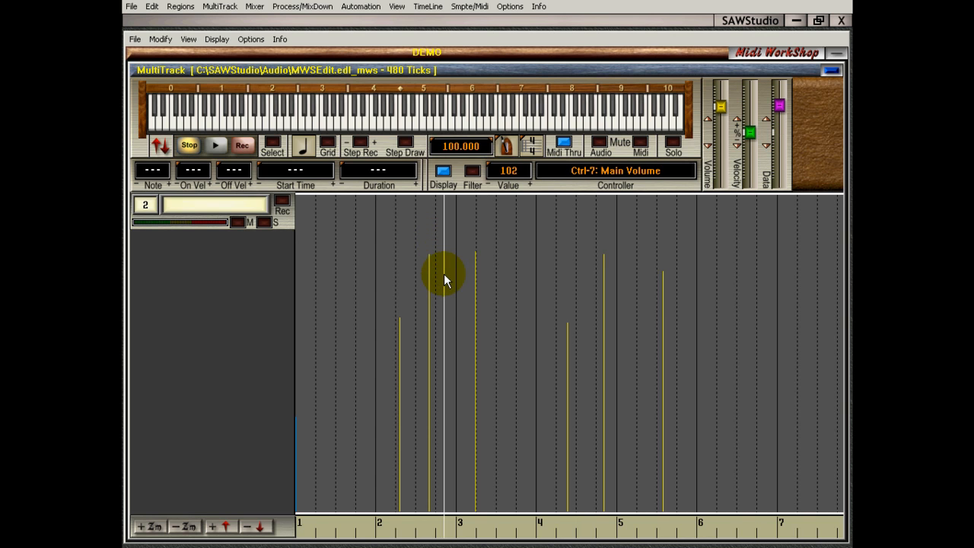
Step: Switch to Pencil Drawing Mode - Pan and draw four Pan entries across measures 2 to 4 on track 2
right_click(446, 169)
click(462, 228)
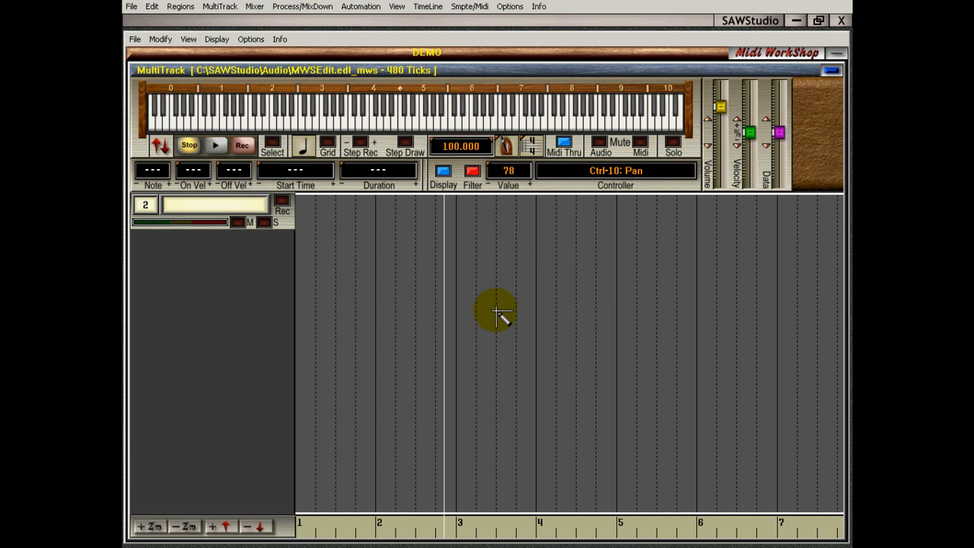
click(412, 293)
click(543, 301)
click(569, 251)
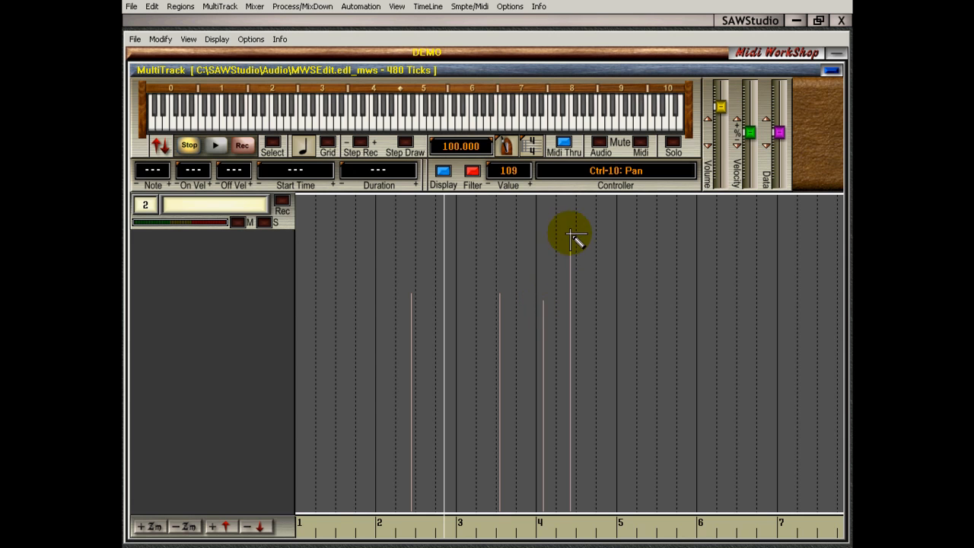
Step: Switch to Pencil Drawing Mode - Pitch Bend and draw four Pitch Bend entries across measures 2 to 4
right_click(445, 171)
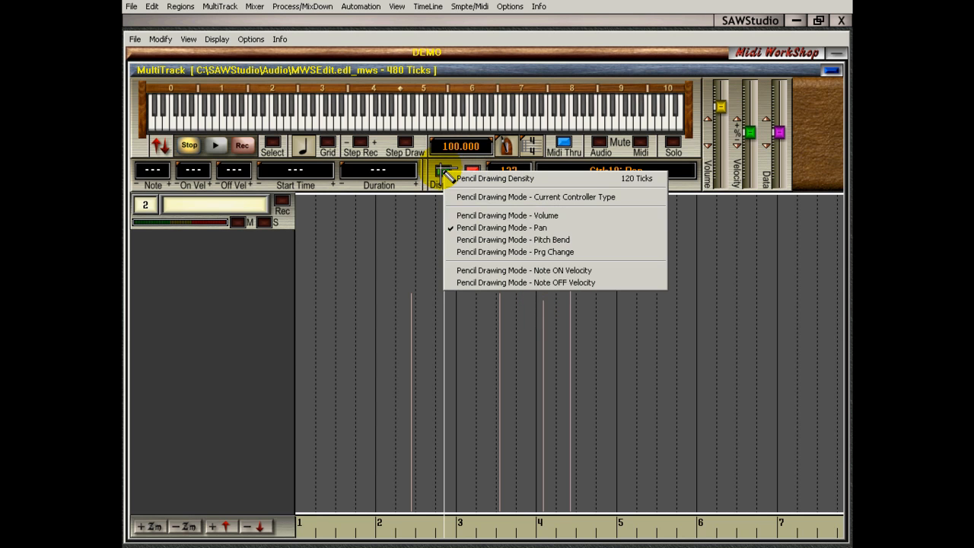
click(520, 241)
click(550, 280)
click(439, 273)
click(385, 269)
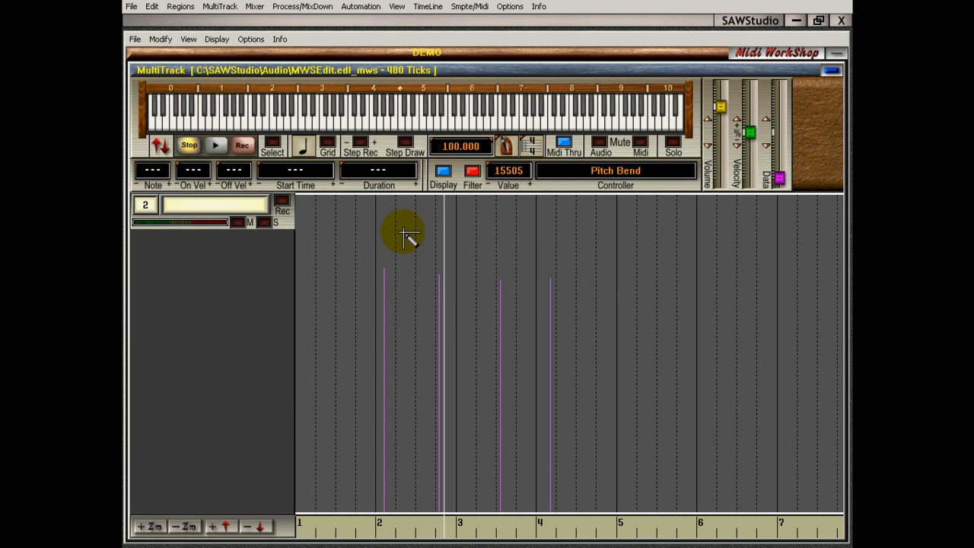
Step: Turn off the controller filter and select the Pitch Bend entries in measure 2 and the Main Volume entries in measures 4 and 5
click(477, 172)
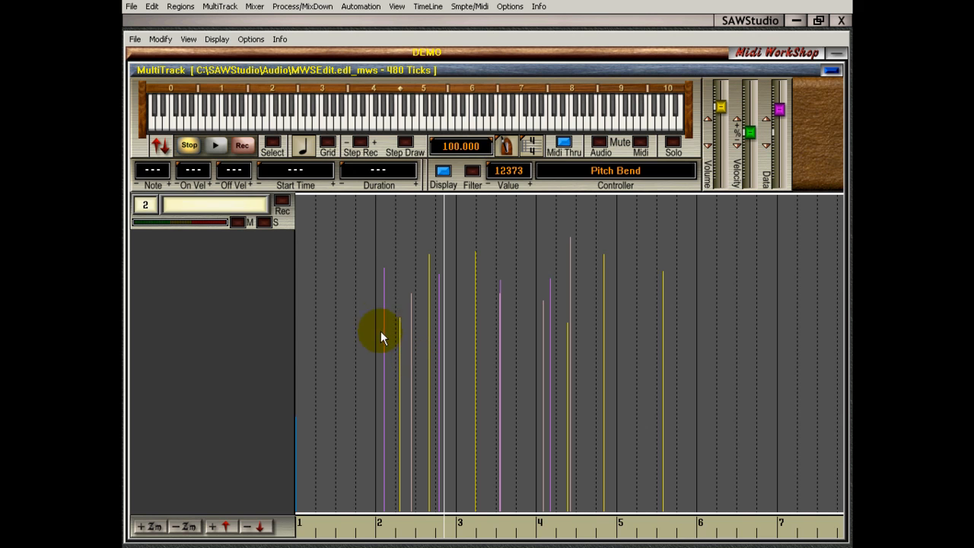
click(380, 308)
click(389, 308)
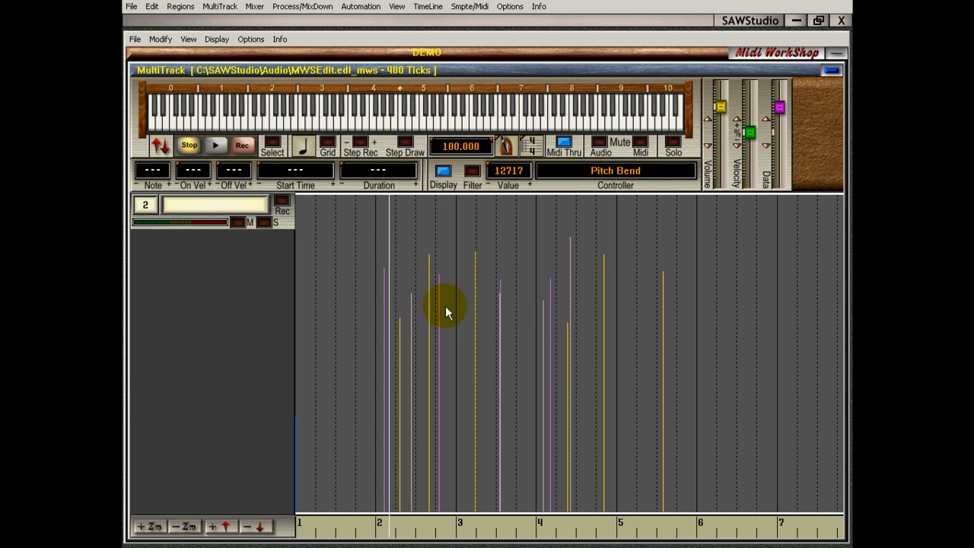
click(443, 327)
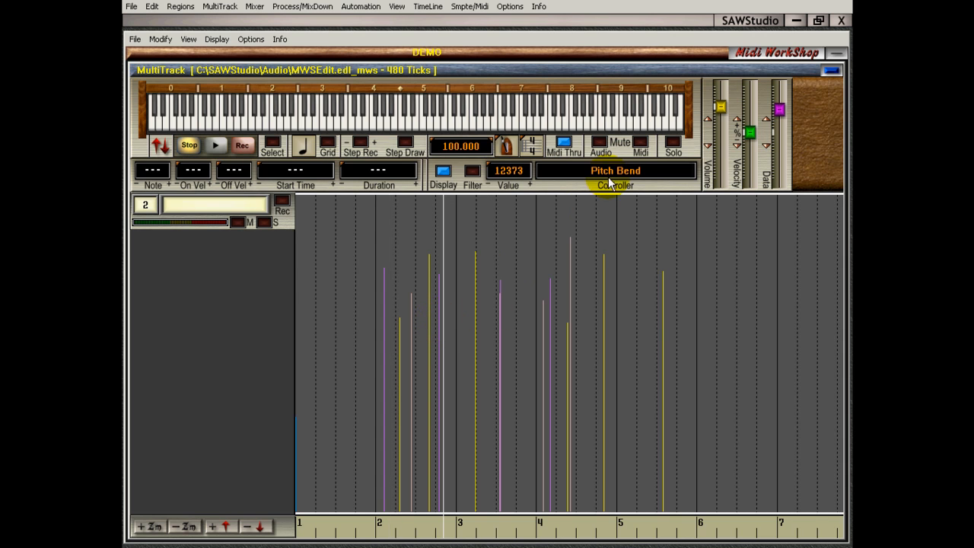
click(612, 280)
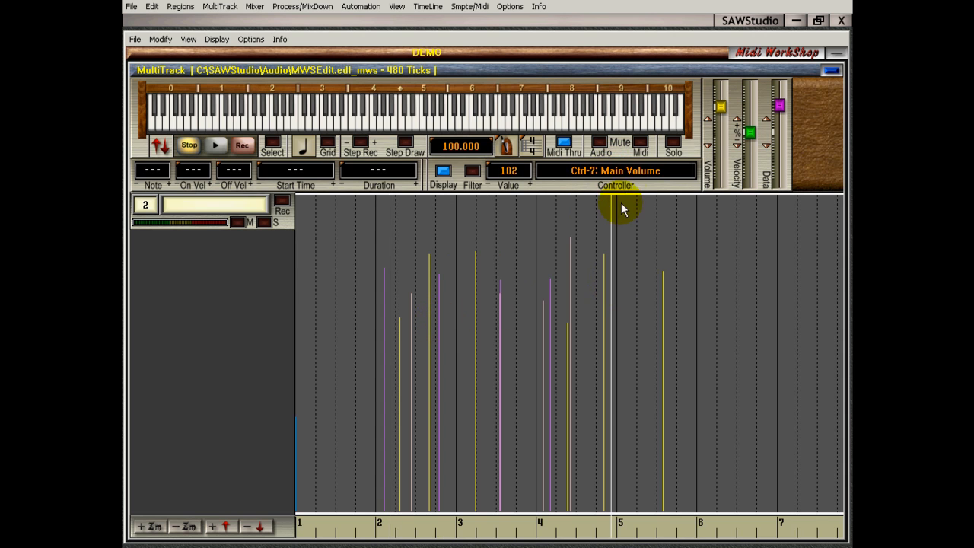
click(671, 311)
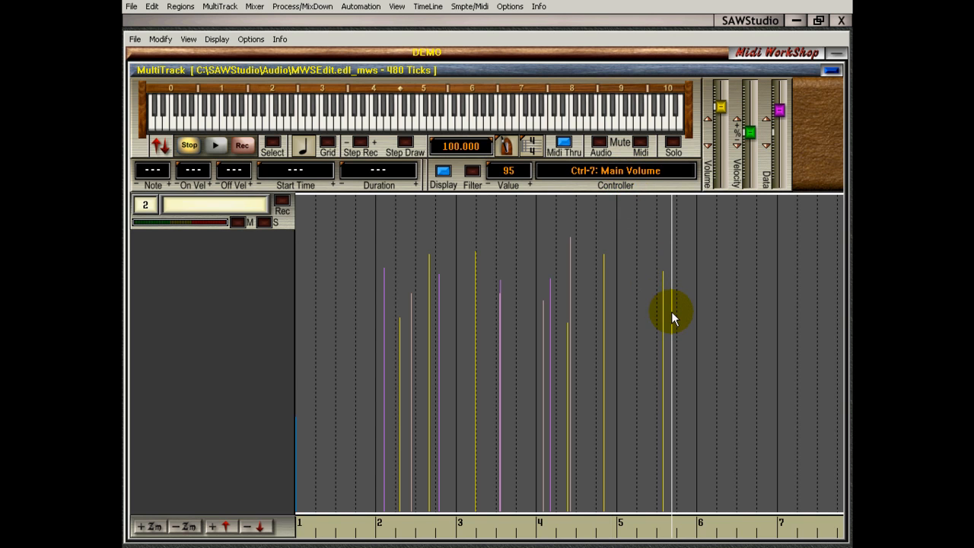
Step: Adjust the Main Volume entry in the second half of measure 5 up and down, leaving it at 94
click(529, 186)
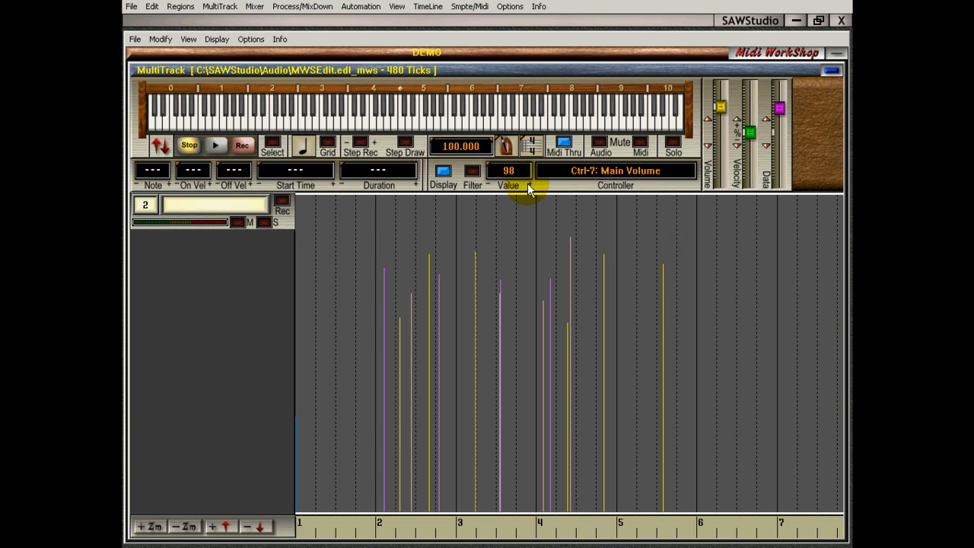
click(491, 187)
click(491, 187)
click(491, 187)
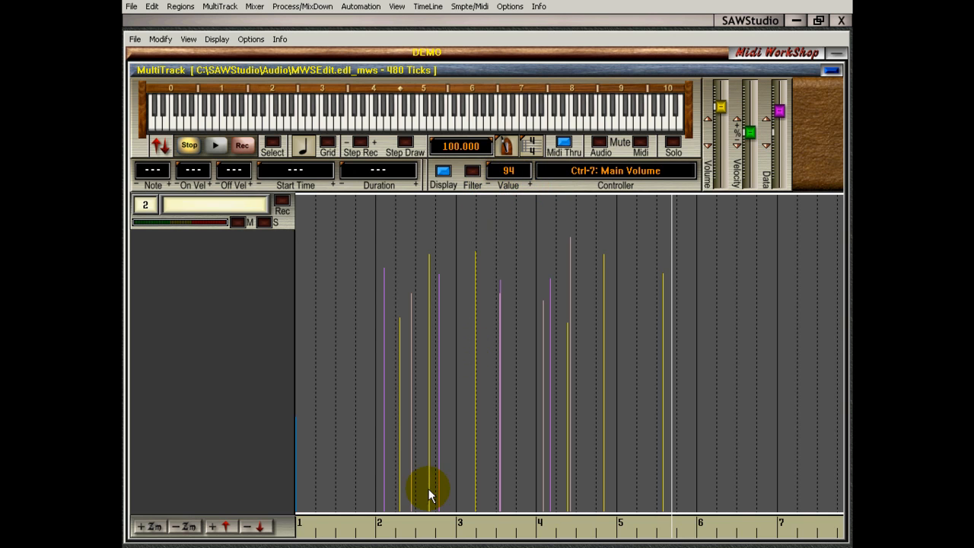
Step: Filter the track 2 controller display to Pitch Bend, Pan, and finally Ctrl-7: Main Volume entries
click(473, 170)
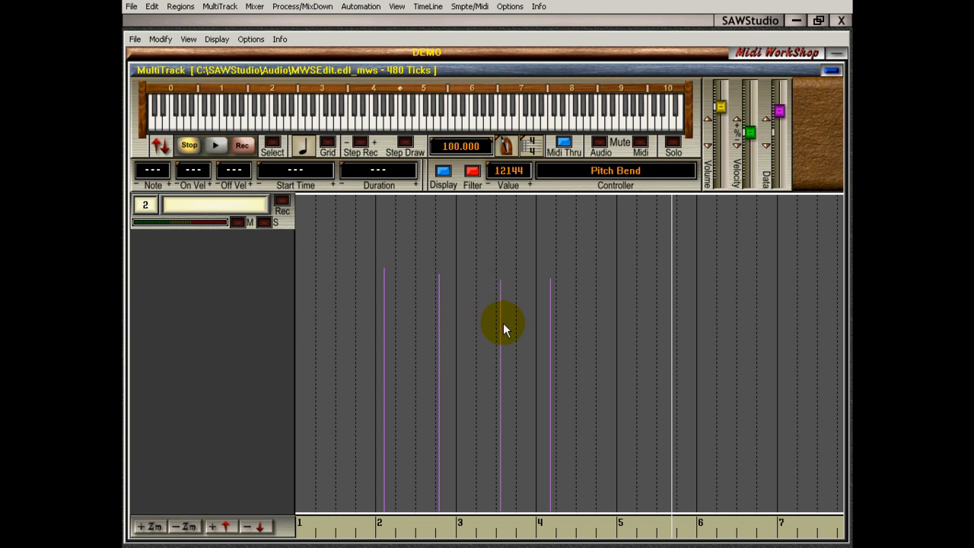
click(473, 172)
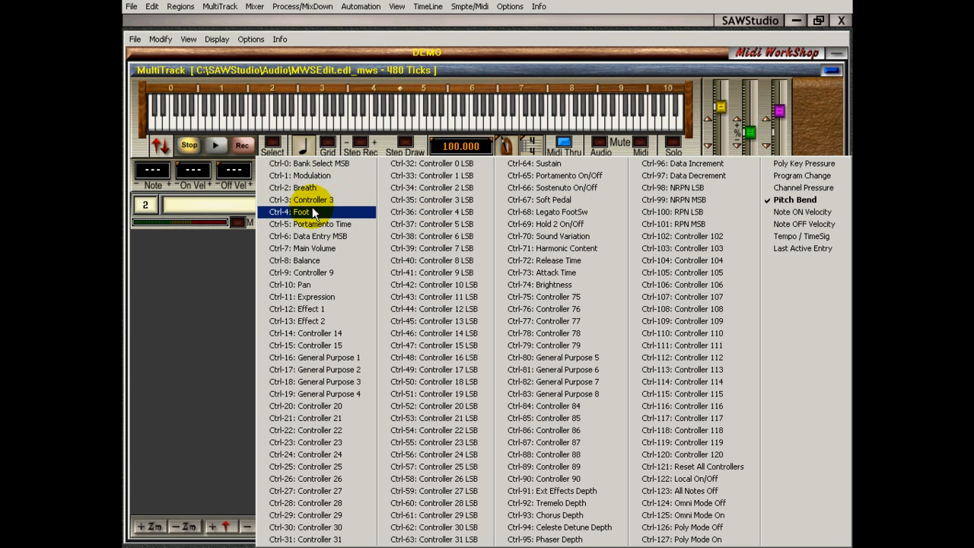
click(304, 285)
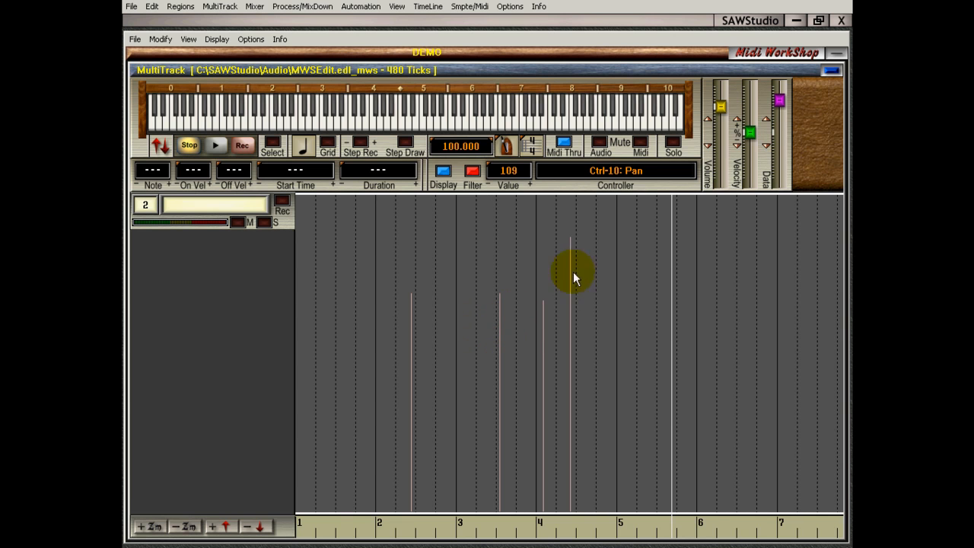
click(472, 170)
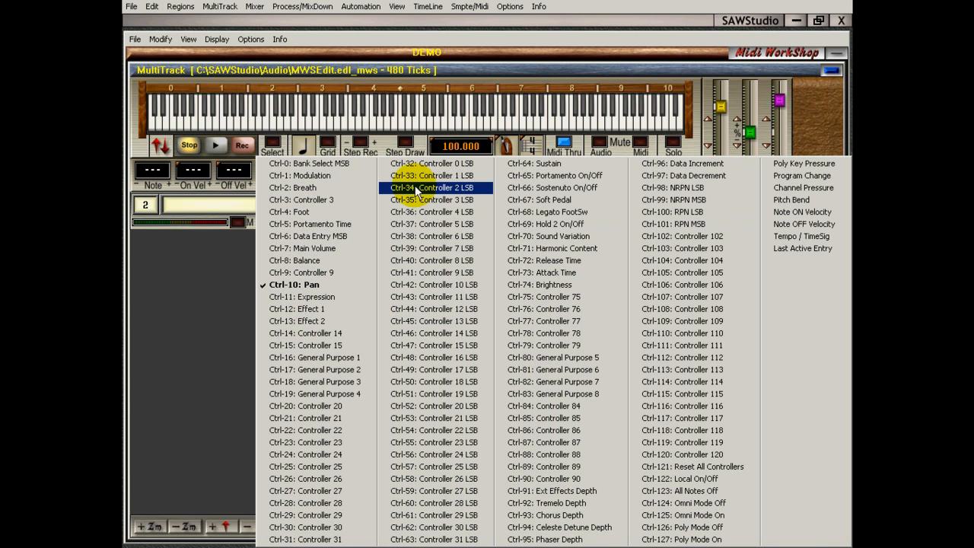
click(343, 250)
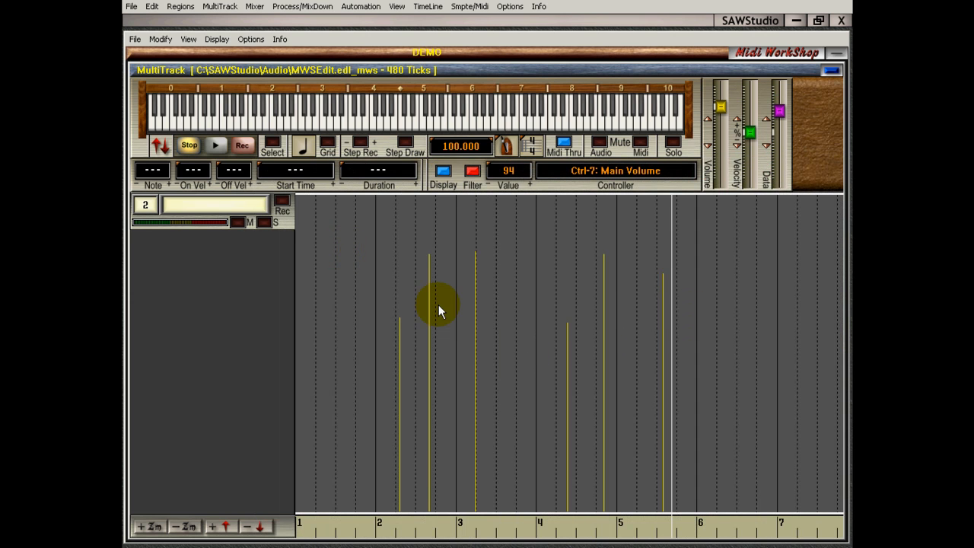
Step: Mark the five Main Volume entries from measure 2 to early measure 5, set them all to 99, and clear the marked range
drag(390, 525, 648, 524)
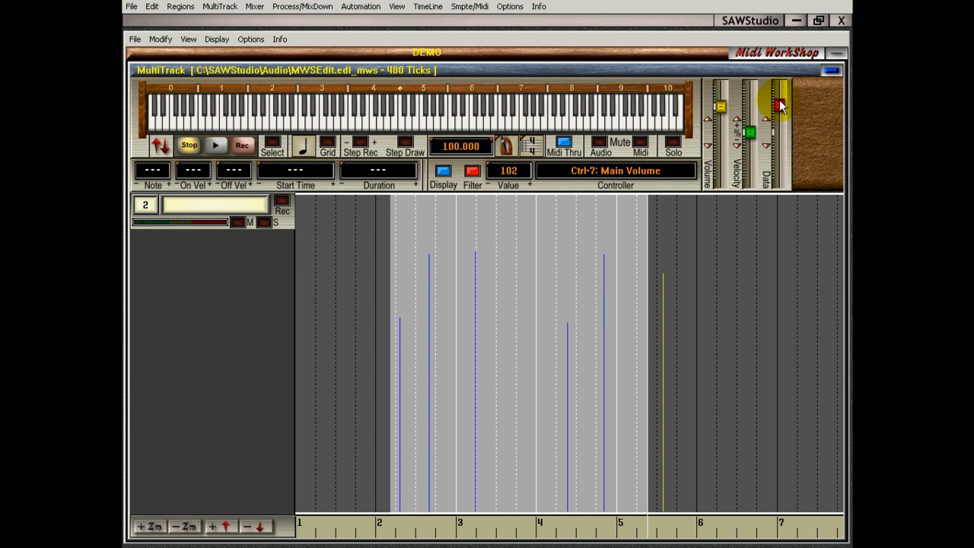
drag(778, 112, 779, 140)
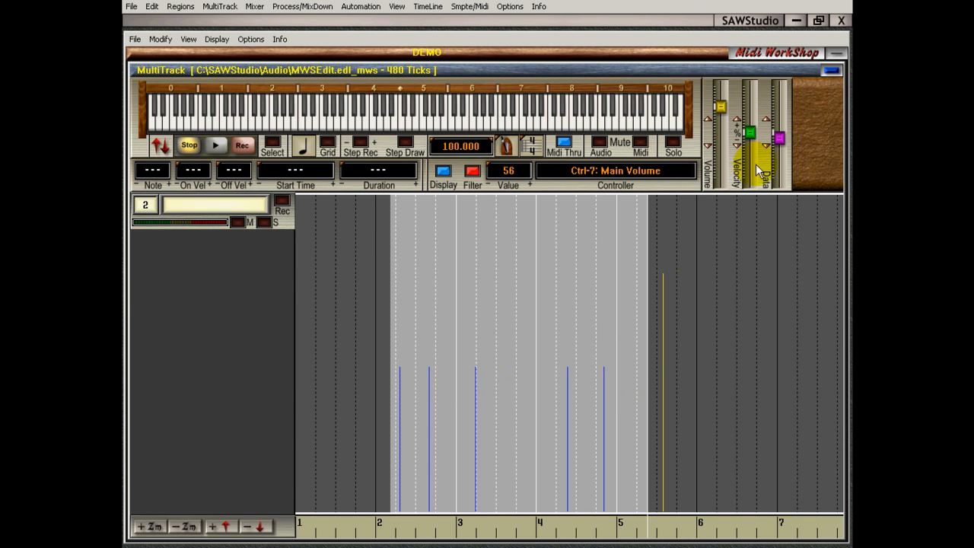
drag(777, 136, 778, 106)
click(486, 365)
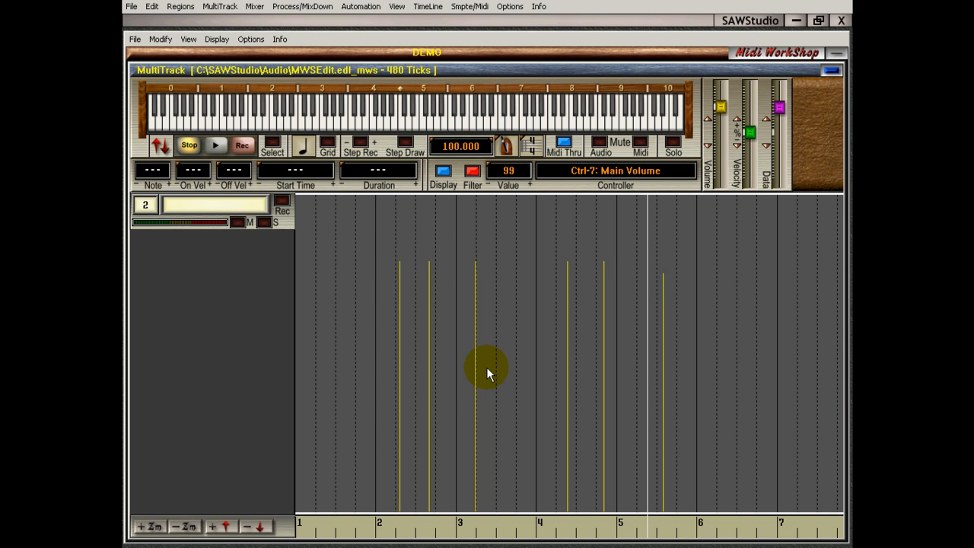
Step: Go to track 1 and turn off the controller filter and the controller display
key(Up)
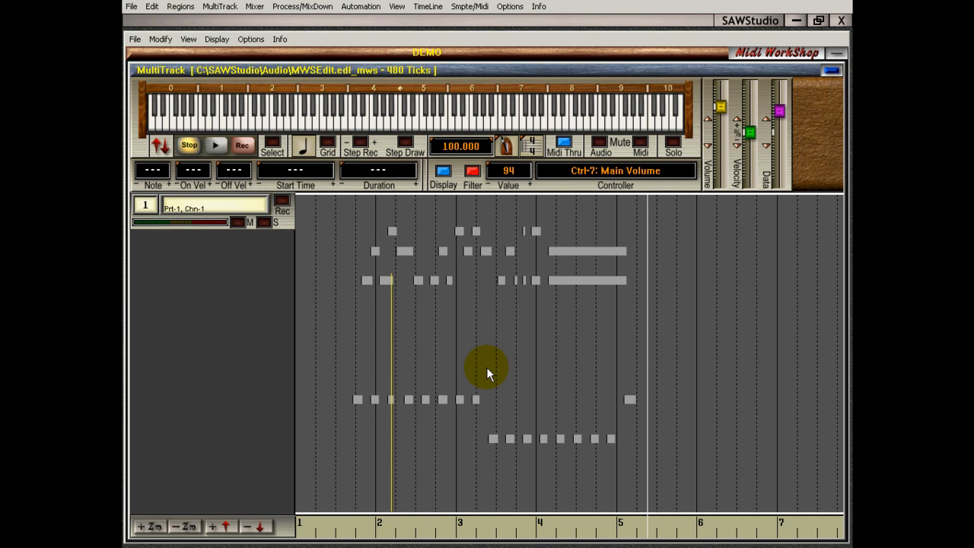
click(472, 171)
click(442, 170)
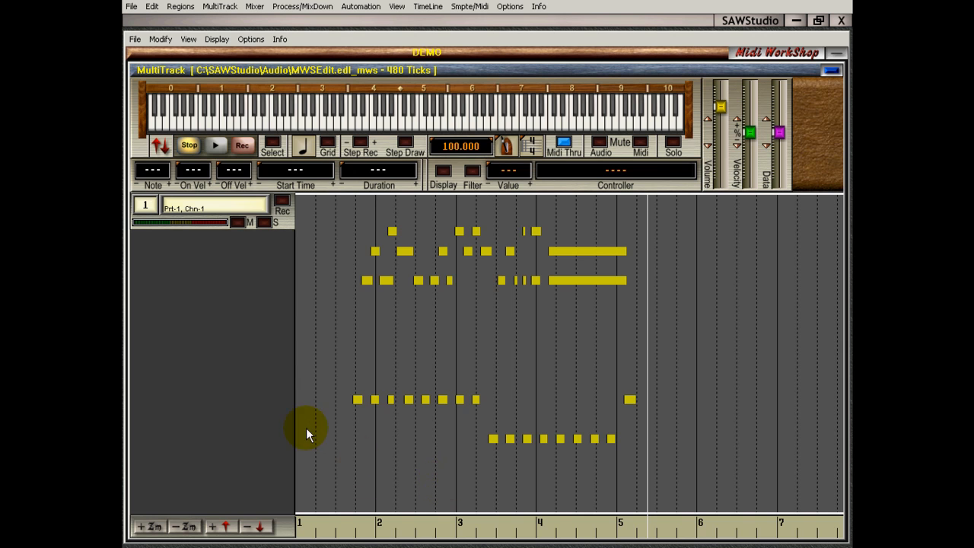
Step: Play track 1 starting from just before its first notes in measure 1
click(341, 442)
key(space)
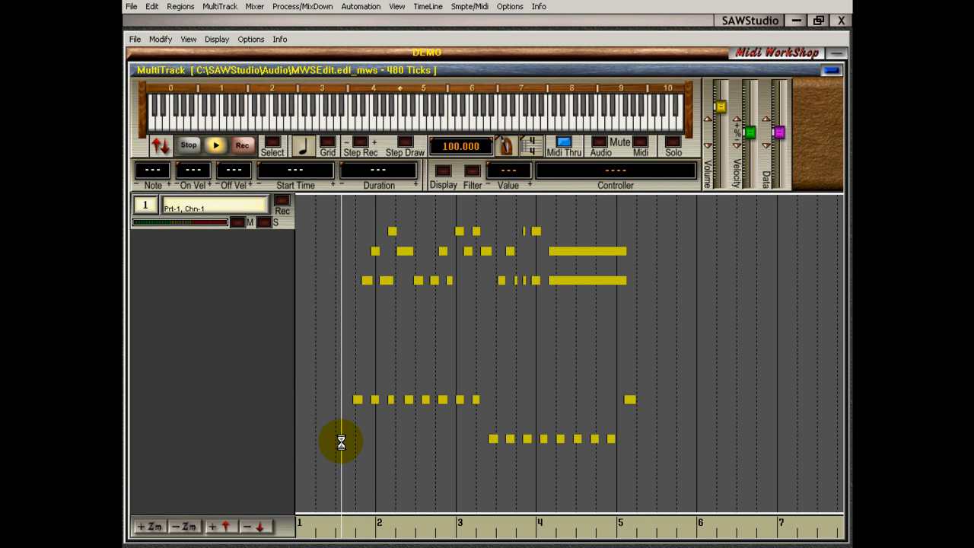